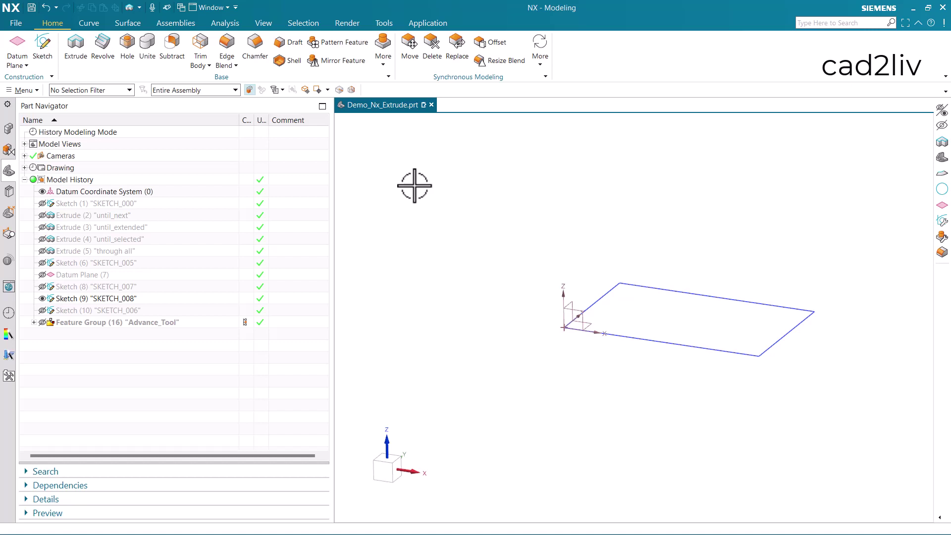
click(76, 50)
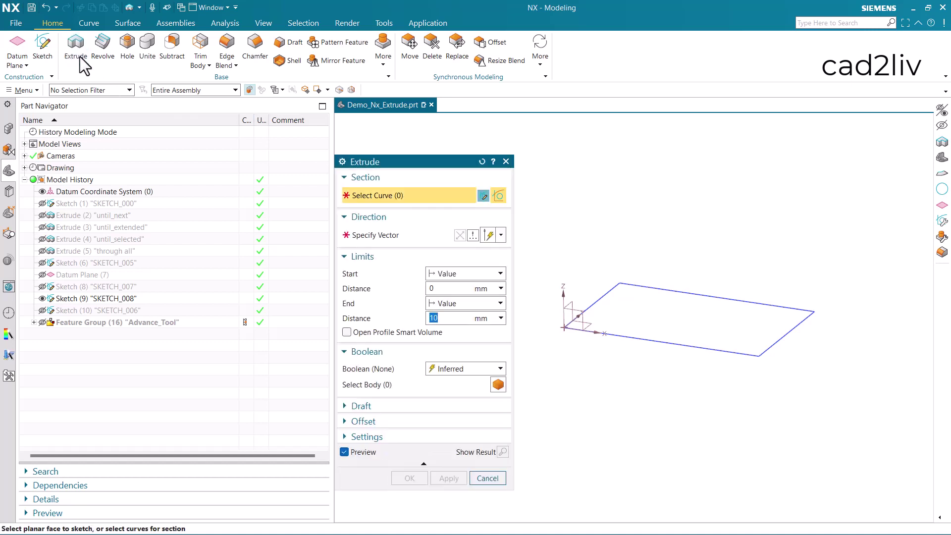
click(602, 296)
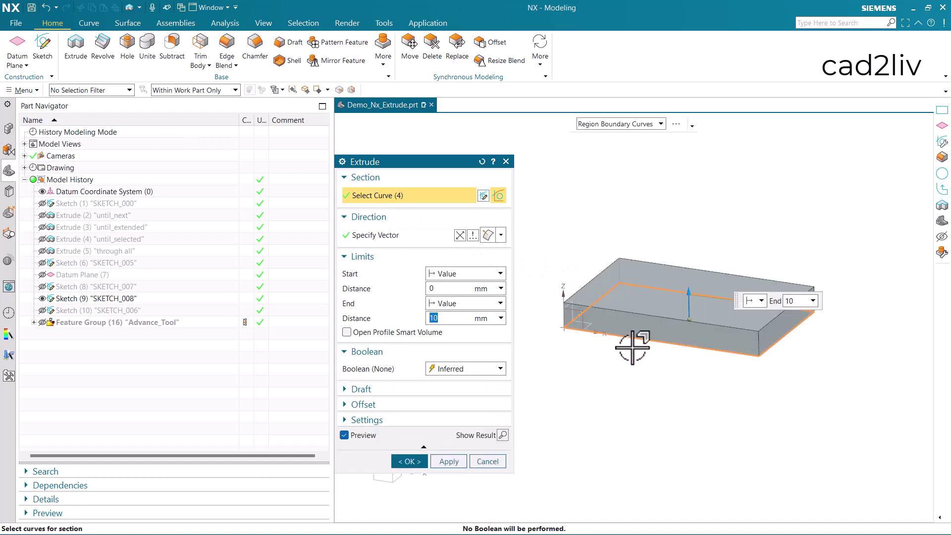
drag(688, 293, 668, 247)
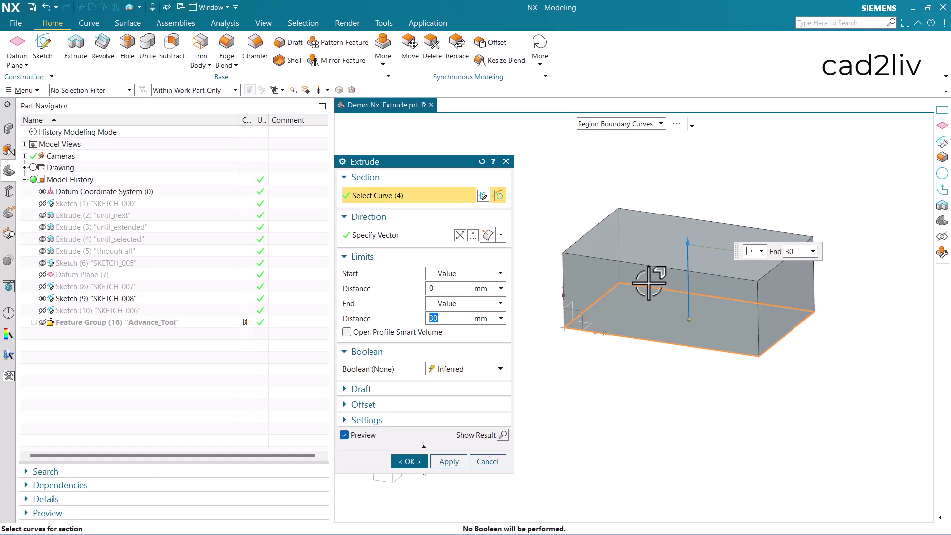
middle_drag(632, 265, 556, 259)
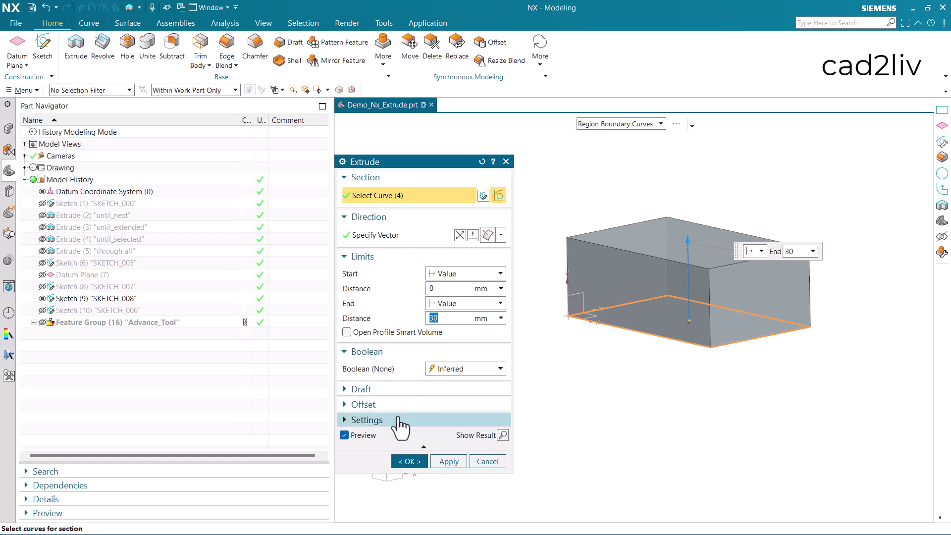
click(486, 461)
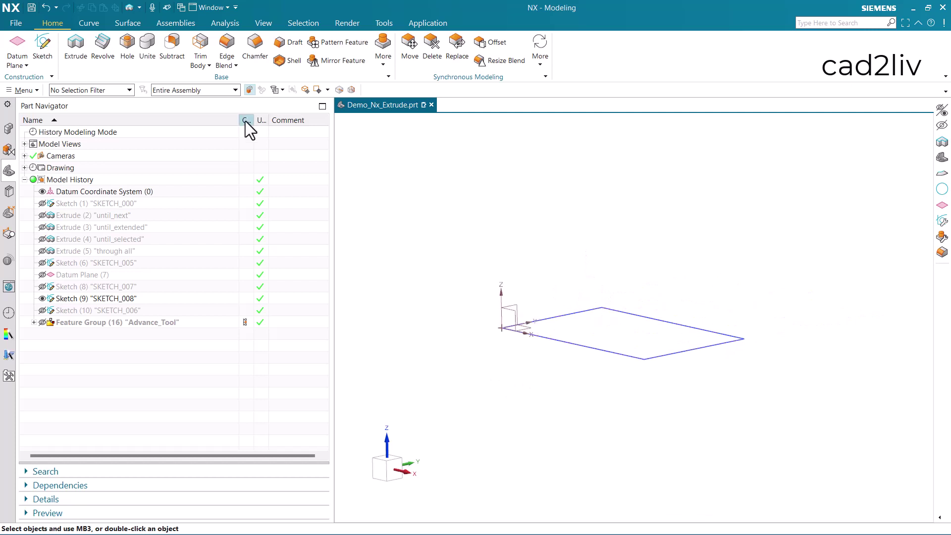
Extrude the rectangular sketch to 30 mm using the Connected Curves selection rule, and hide the resulting block
click(79, 48)
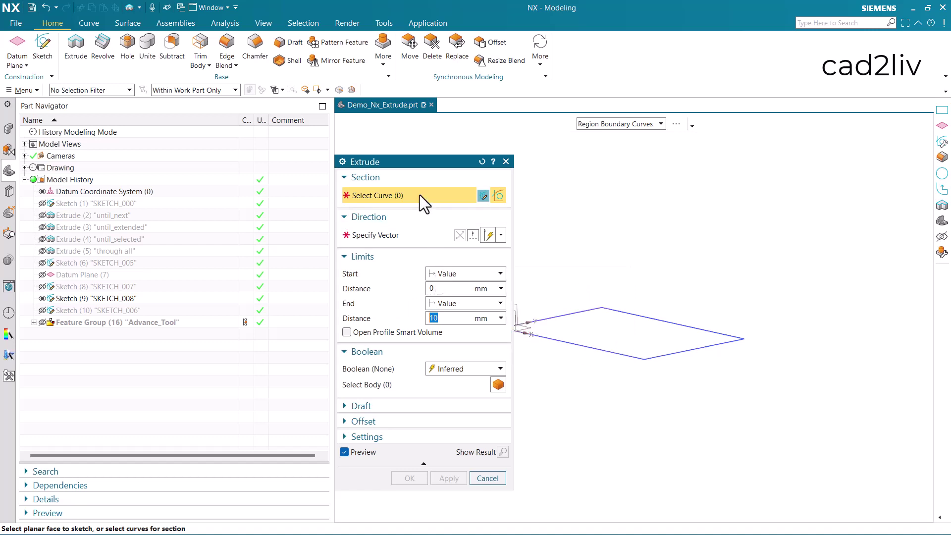
click(613, 126)
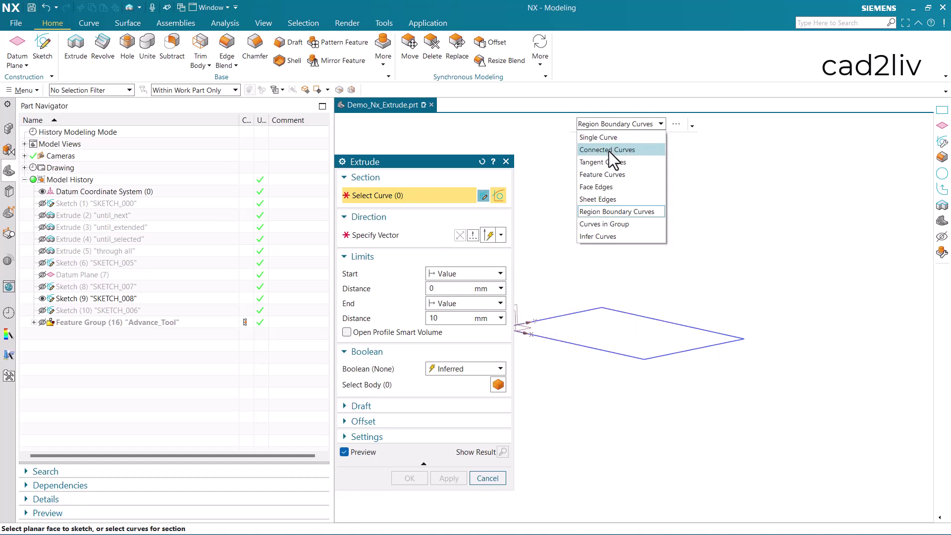
click(608, 149)
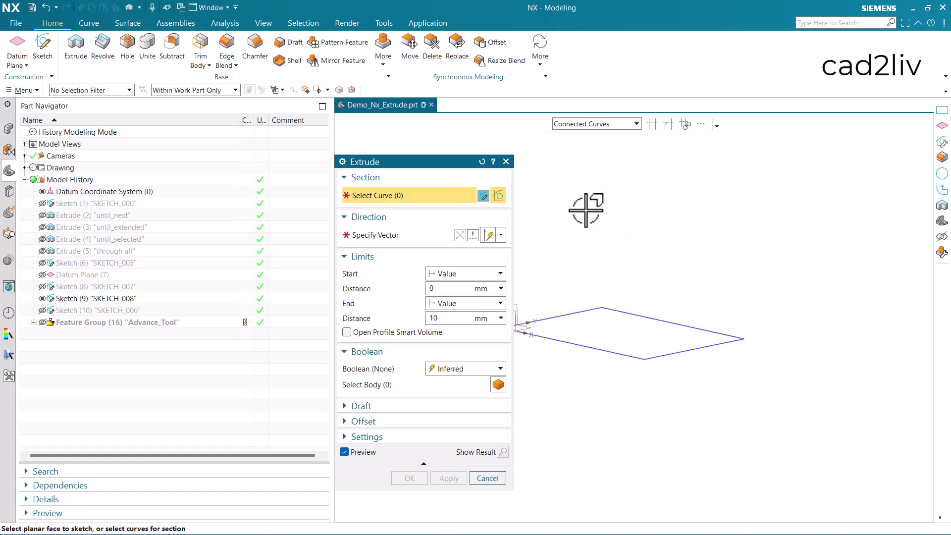
click(671, 324)
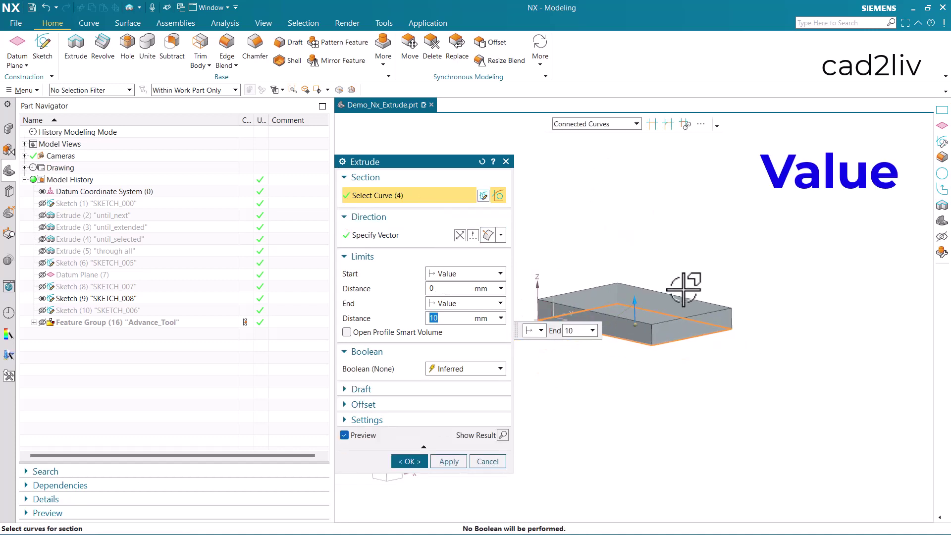
scroll(640, 266, up, 2)
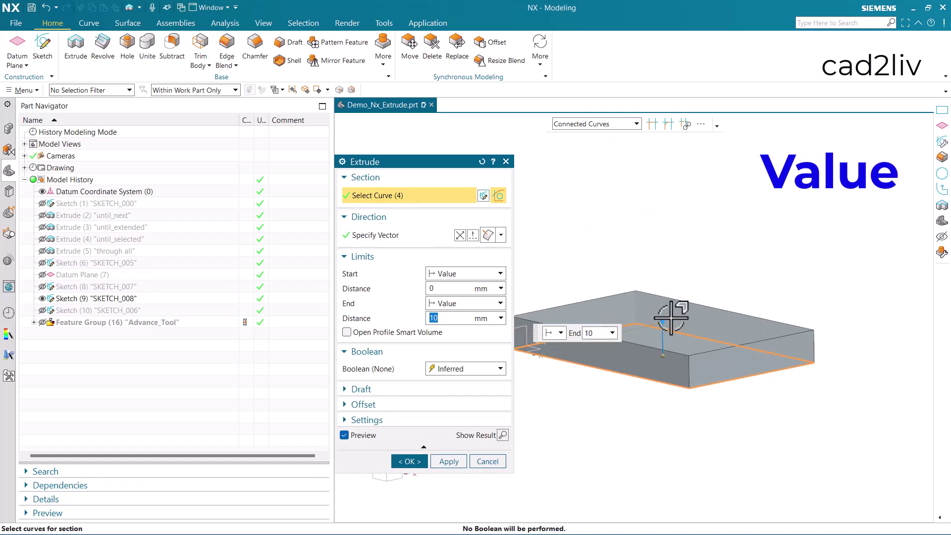
drag(667, 321, 662, 254)
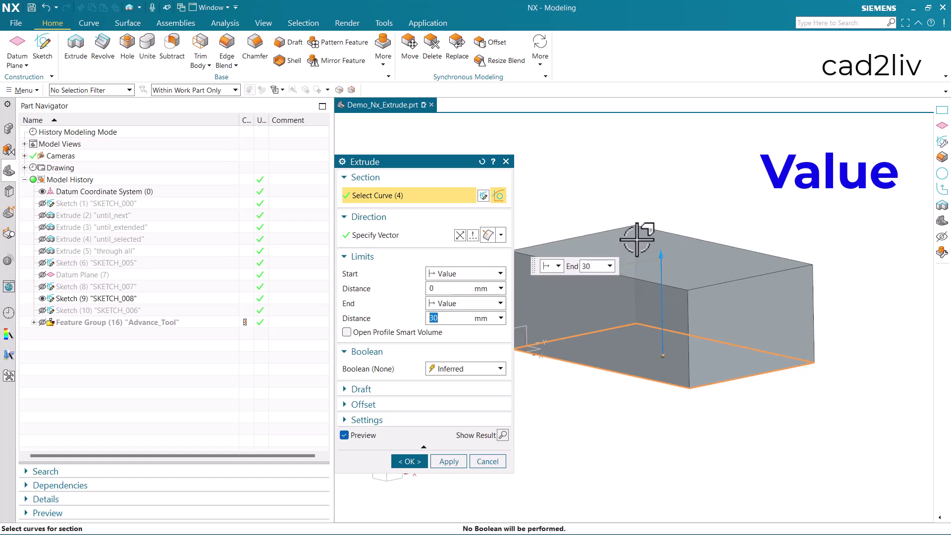
scroll(631, 235, down, 2)
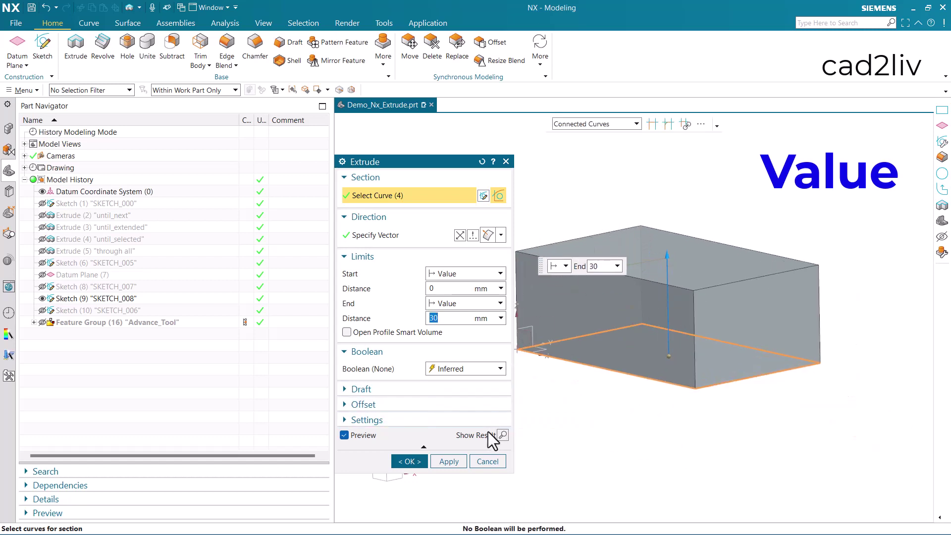
click(488, 460)
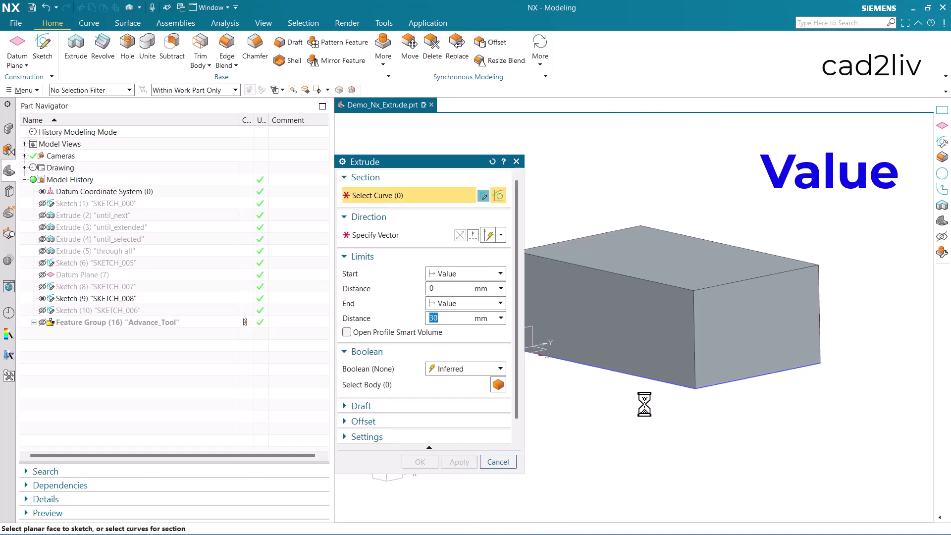
click(41, 334)
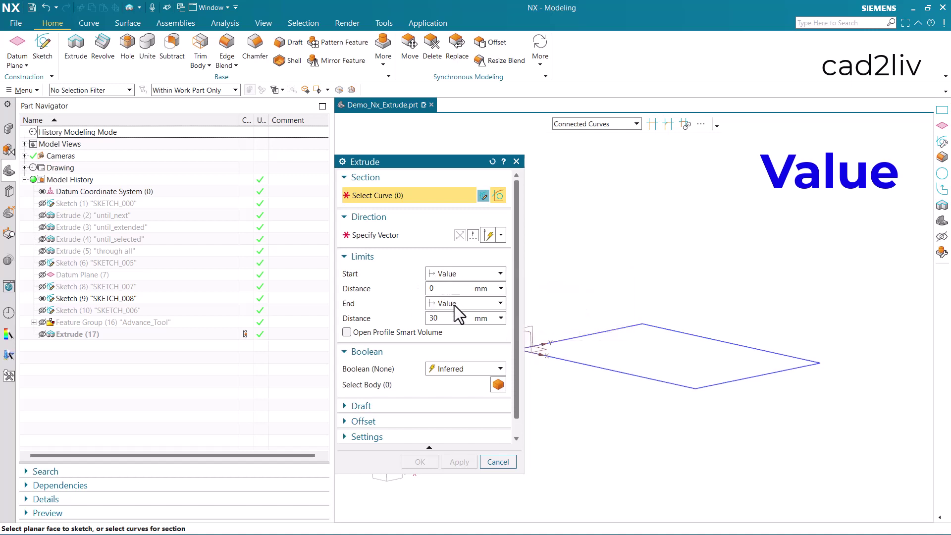
Set up another extrusion of the rectangular sketch with a start distance of 10 mm
click(690, 331)
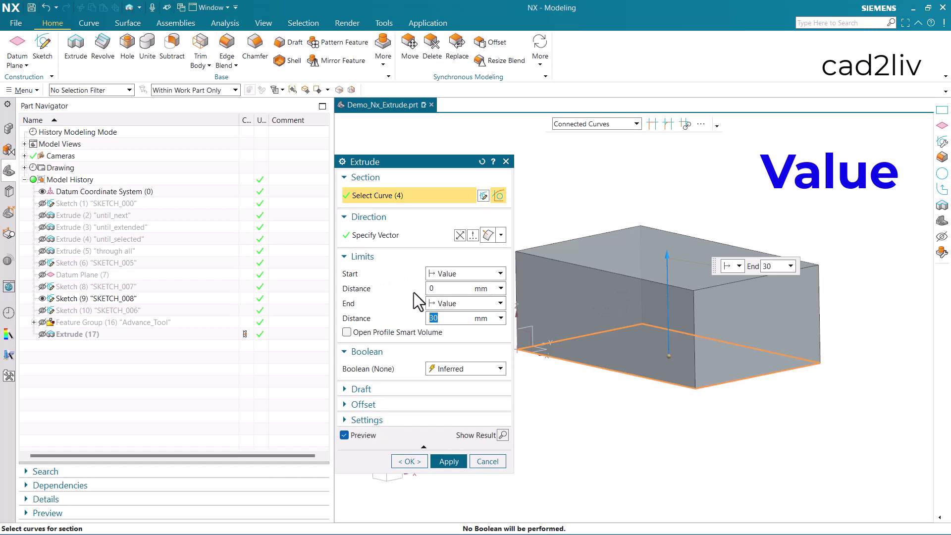
click(453, 319)
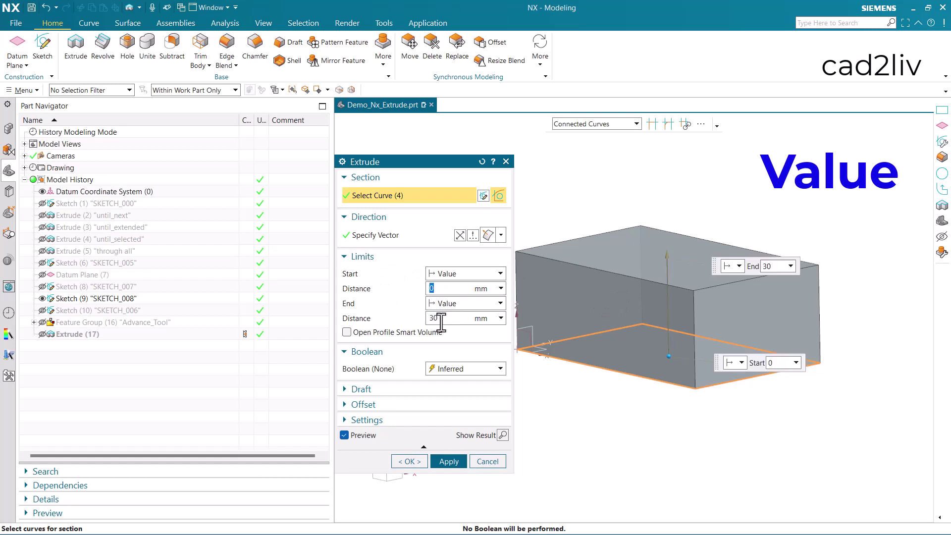
click(443, 287)
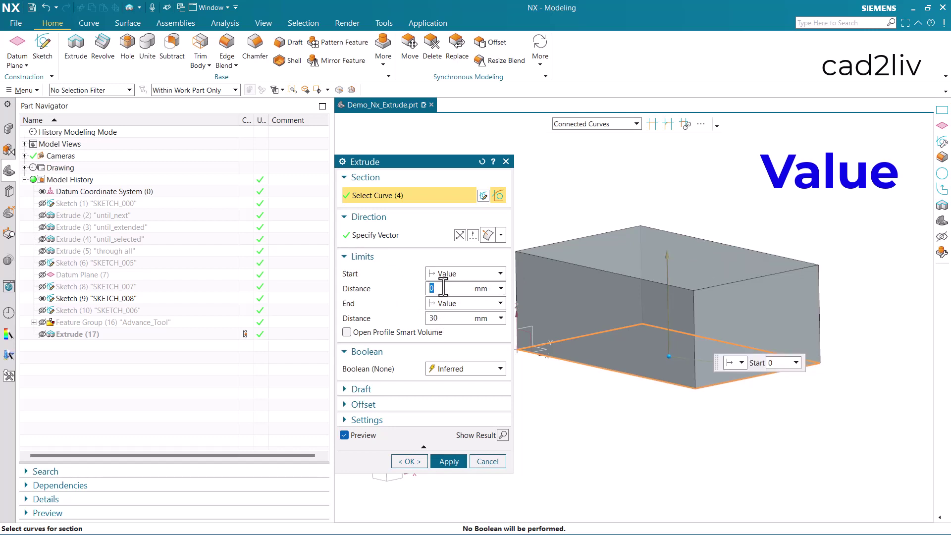
text(10)
key(Return)
middle_drag(545, 340, 661, 349)
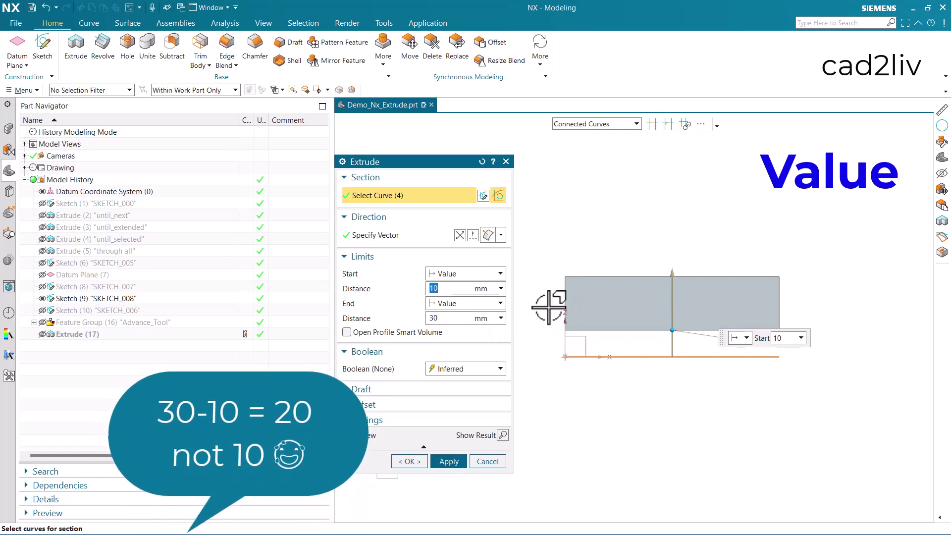
middle_drag(609, 332, 601, 359)
Set the extrusion's start distance to -10 mm so it extends below the sketch plane
text(-10)
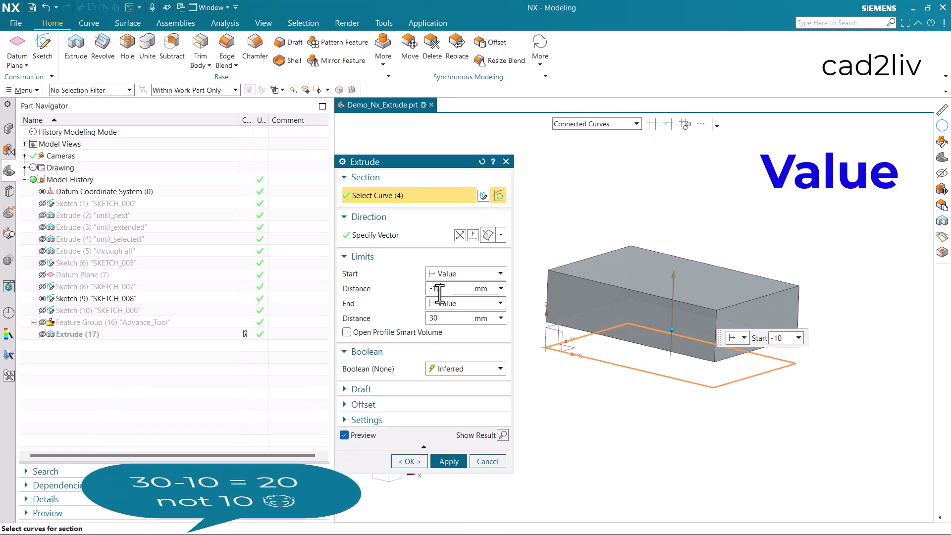
key(Return)
mouse_move(576, 348)
middle_down()
mouse_move(601, 346)
mouse_move(584, 344)
middle_up()
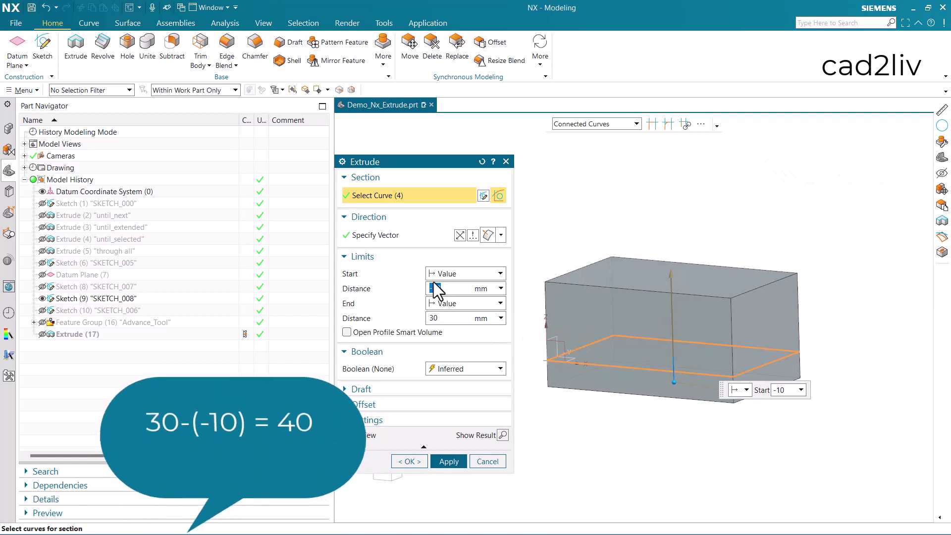
Change the extrusion limit to Symmetric Value about the rectangular sketch
click(464, 274)
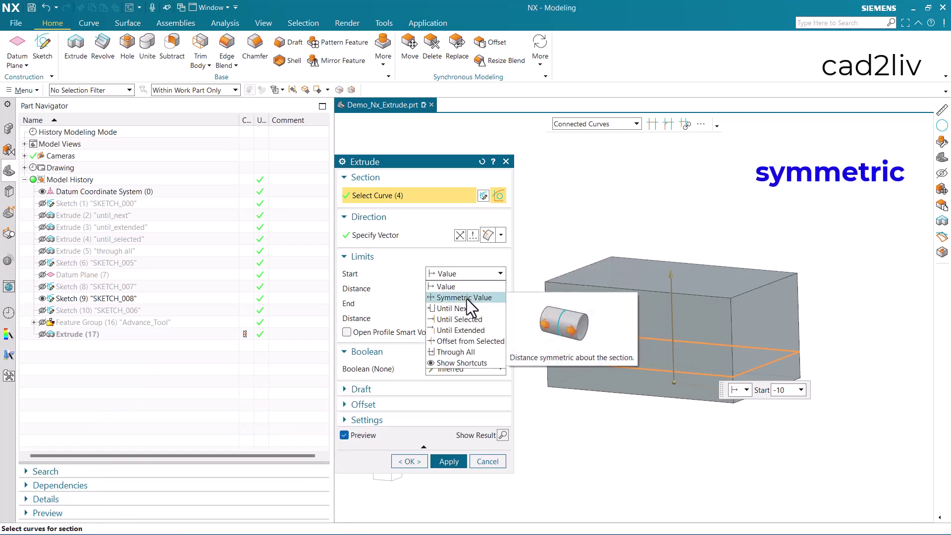
click(466, 297)
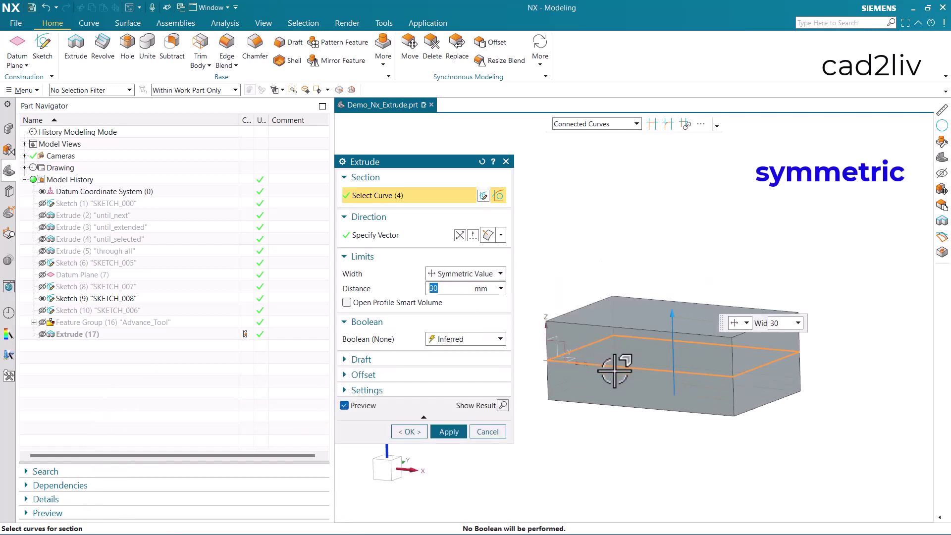
middle_drag(614, 366, 634, 356)
key(F8)
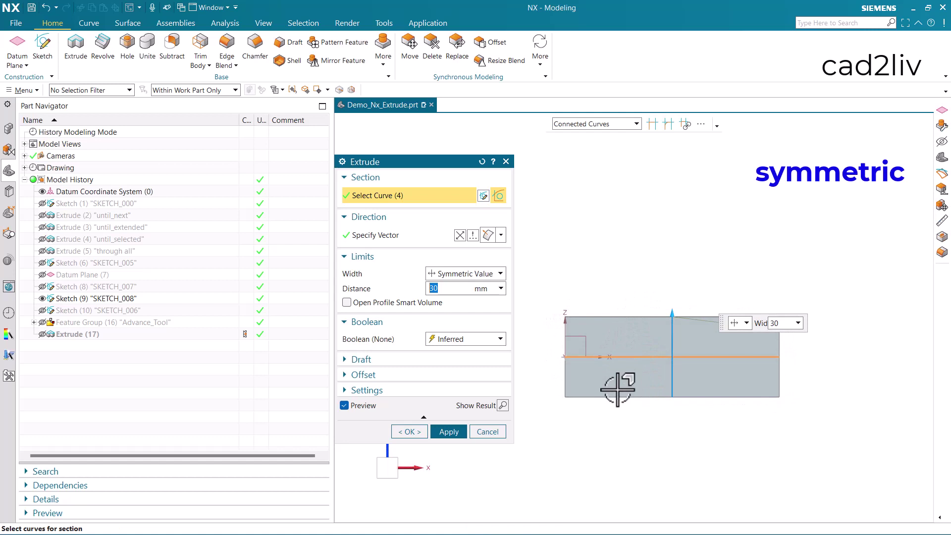
middle_drag(617, 373, 589, 390)
Return the extrusion's start limit type to Value
click(443, 278)
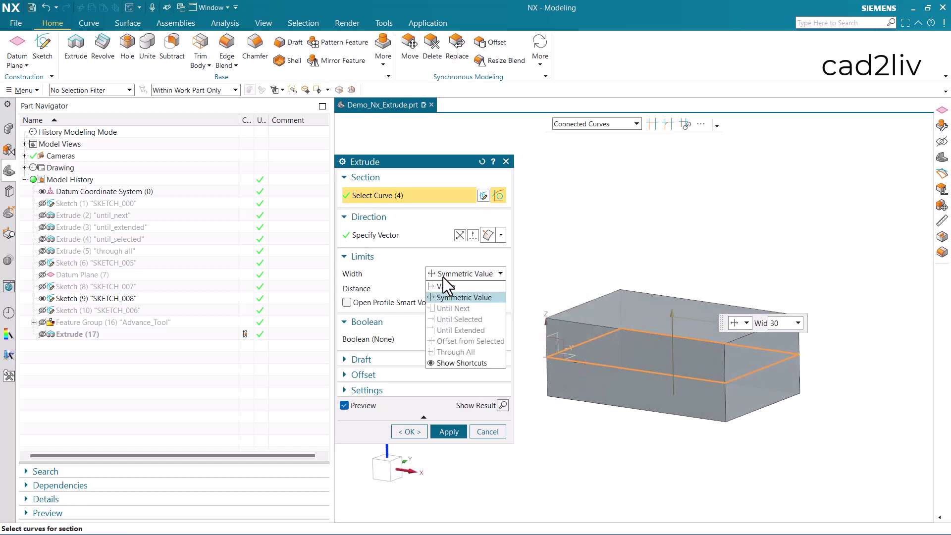
click(449, 287)
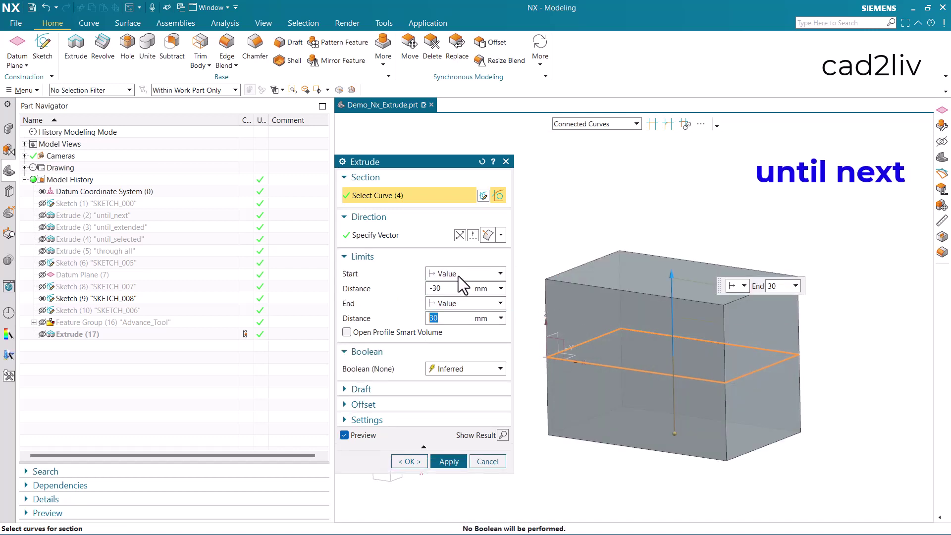
click(458, 274)
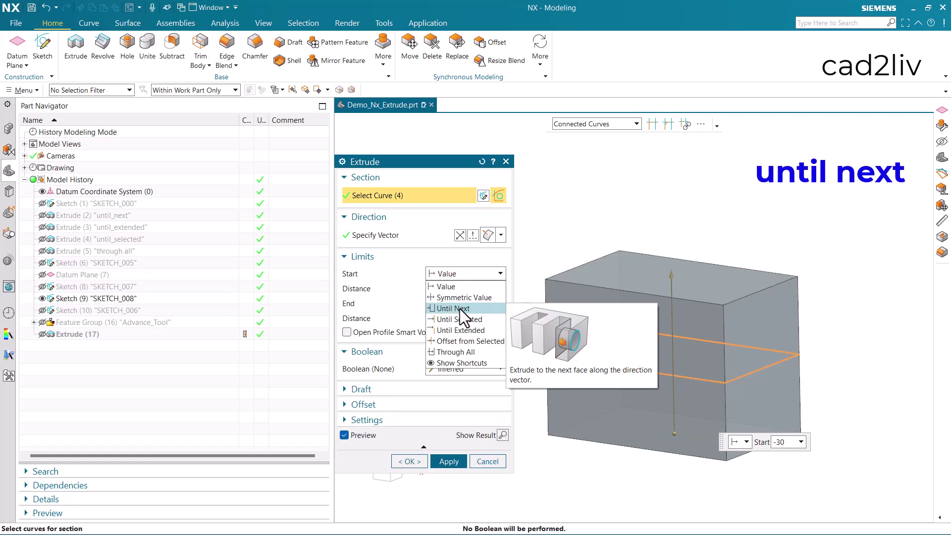
click(441, 287)
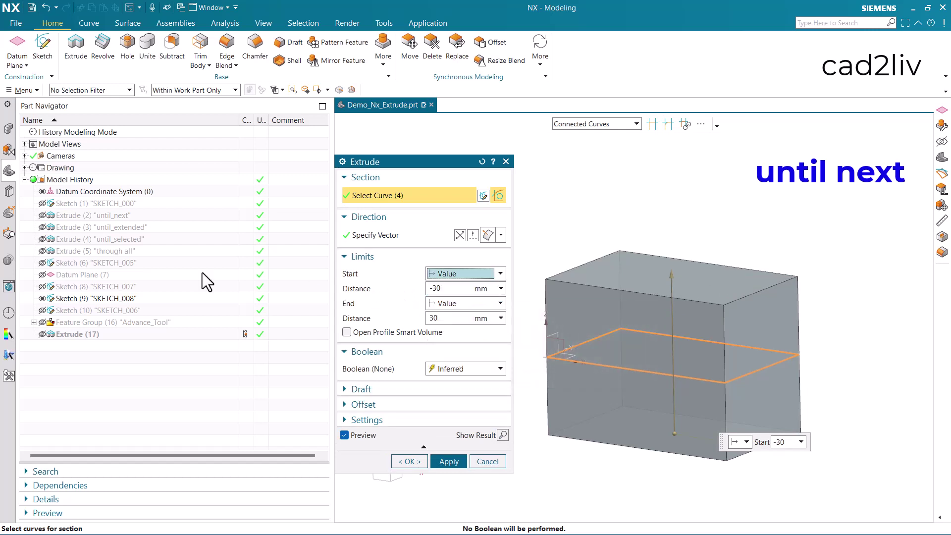
Show the until_next surface and reset the Extrude settings with the existing extruded block hidden
click(42, 215)
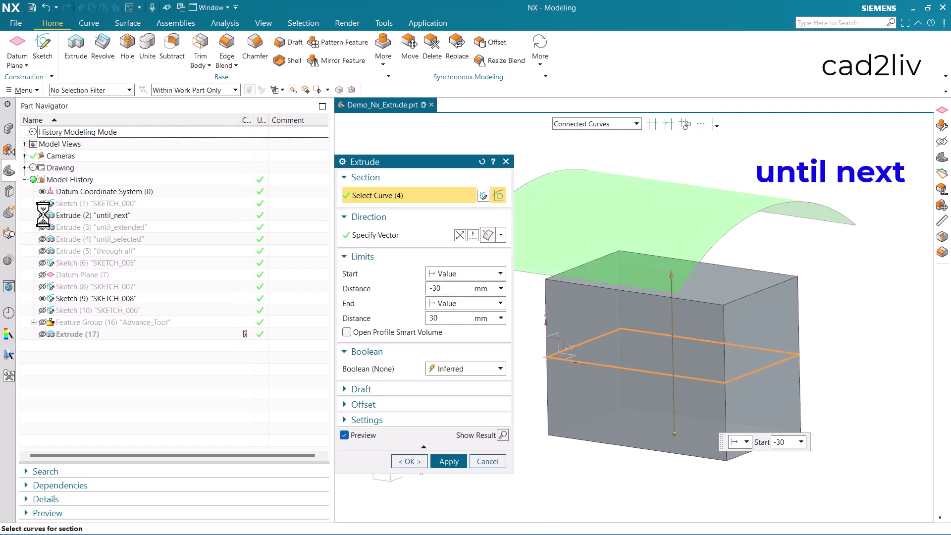
click(457, 289)
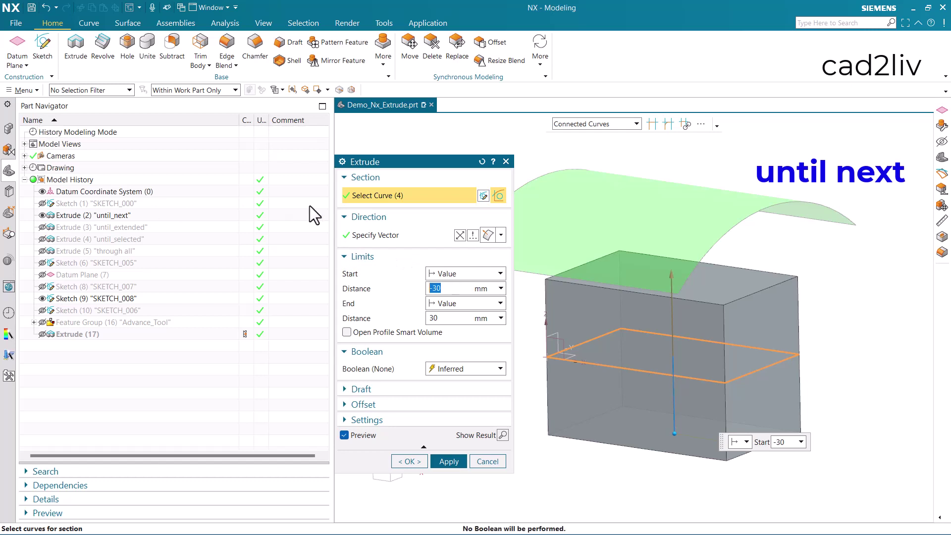
click(481, 164)
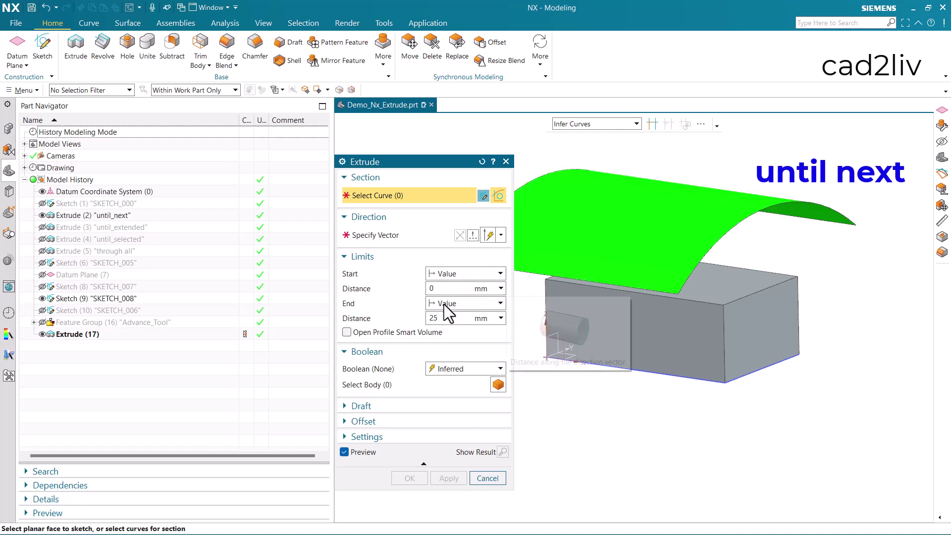
click(42, 334)
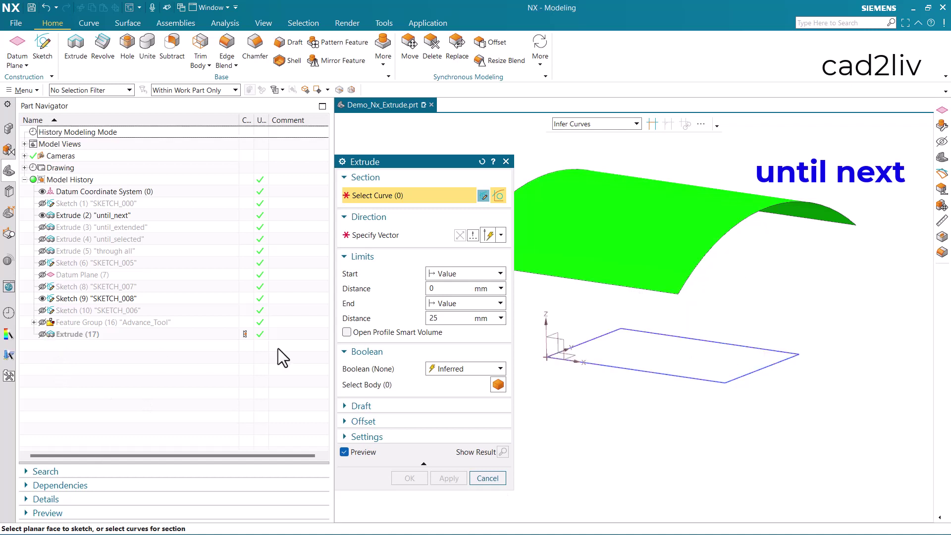
Extrude the rectangular sketch from 0 mm with the end limit Until Next, using Boolean None
click(607, 339)
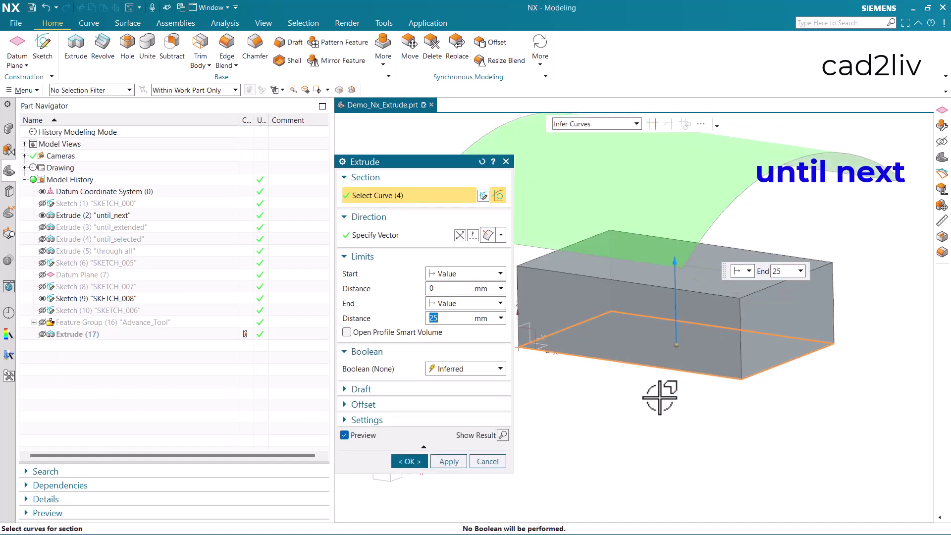
click(456, 305)
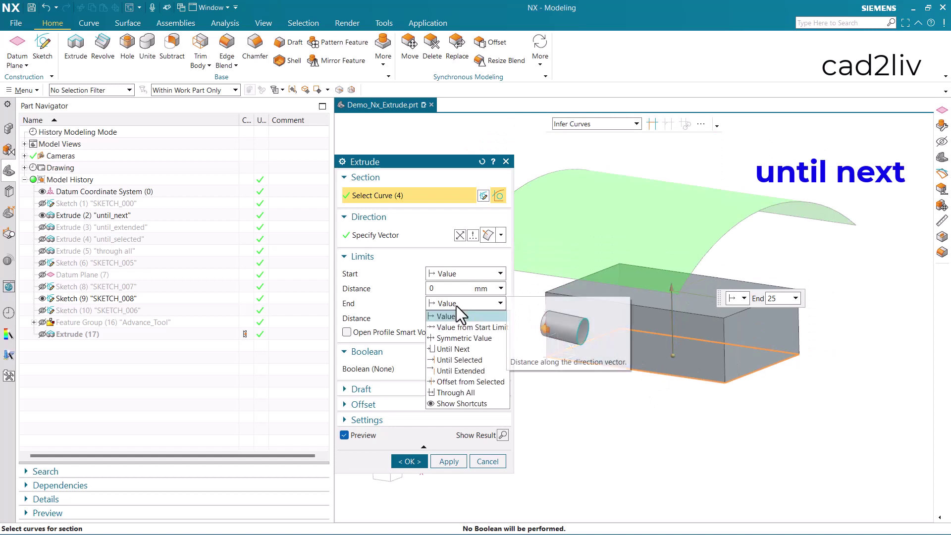
click(463, 348)
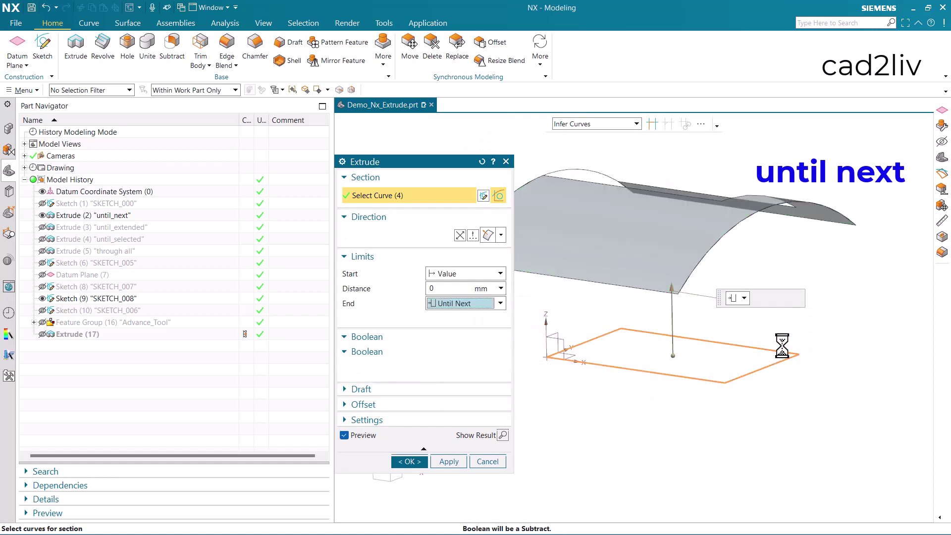
click(456, 354)
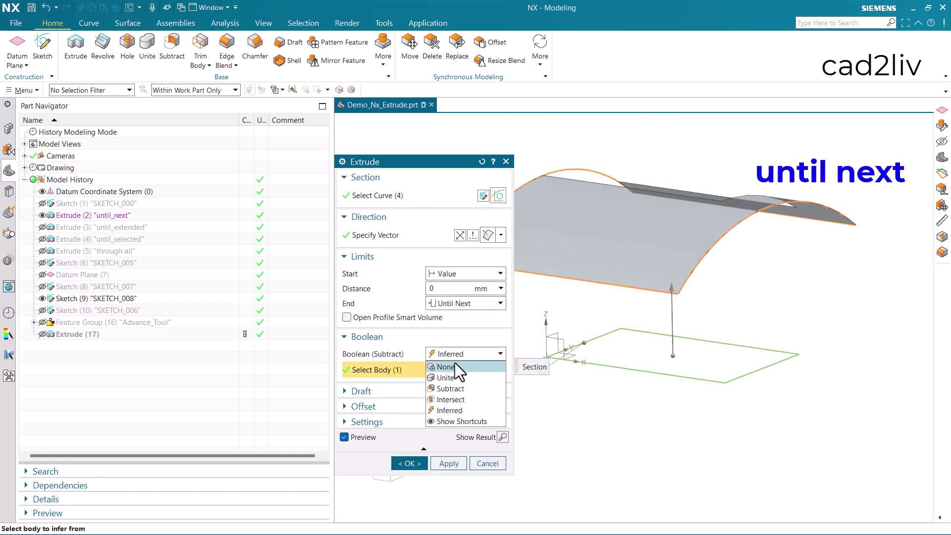
click(517, 370)
middle_drag(617, 295, 749, 334)
middle_drag(728, 301, 724, 278)
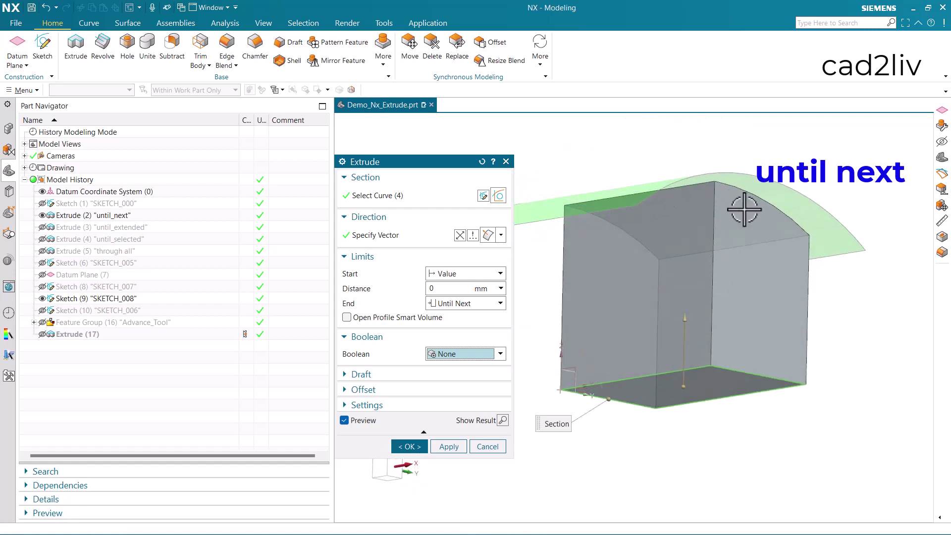
Show the until_extended and until_selected surfaces and set the extrusion's end limit to Until Selected, ending at the purple until_selected surface
click(490, 308)
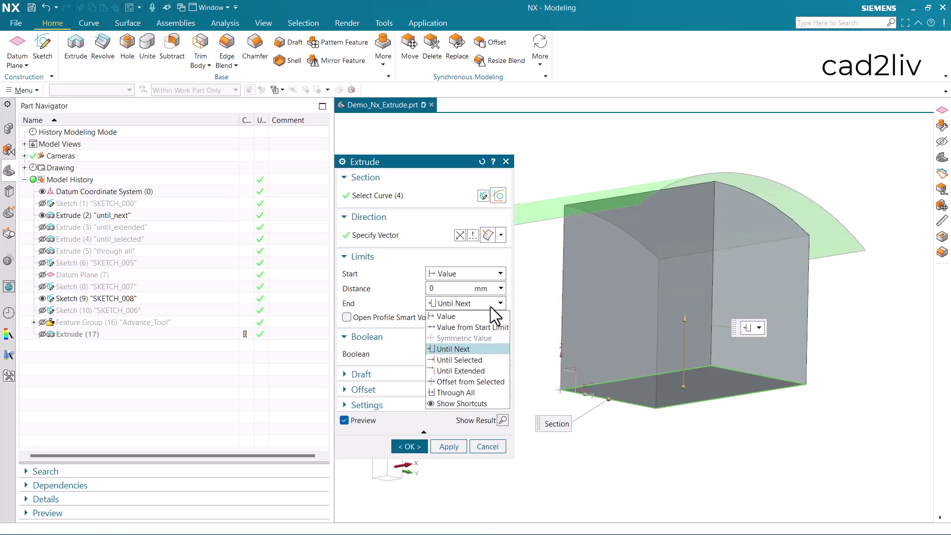
click(460, 360)
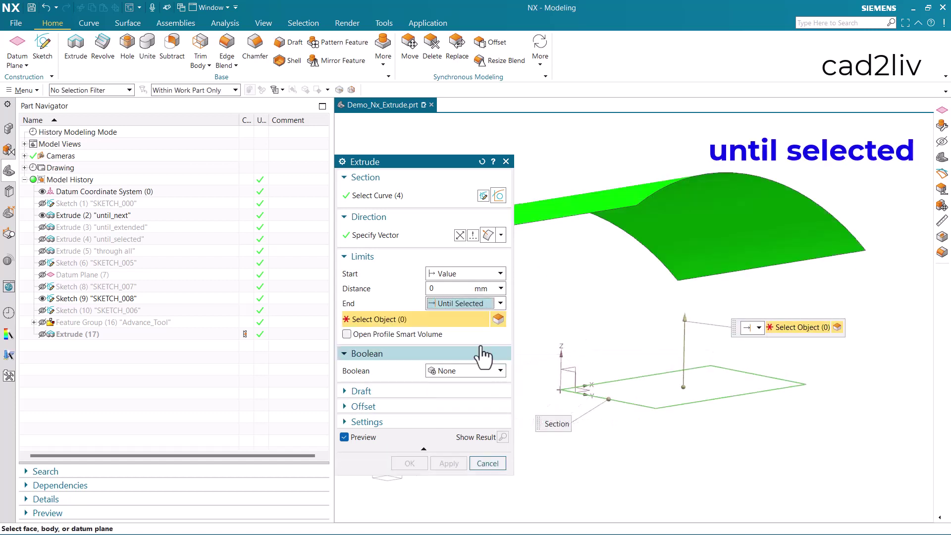
click(42, 226)
click(43, 239)
mouse_move(606, 302)
middle_down()
mouse_move(633, 299)
mouse_move(672, 353)
mouse_move(666, 346)
mouse_move(679, 342)
mouse_move(638, 372)
middle_up()
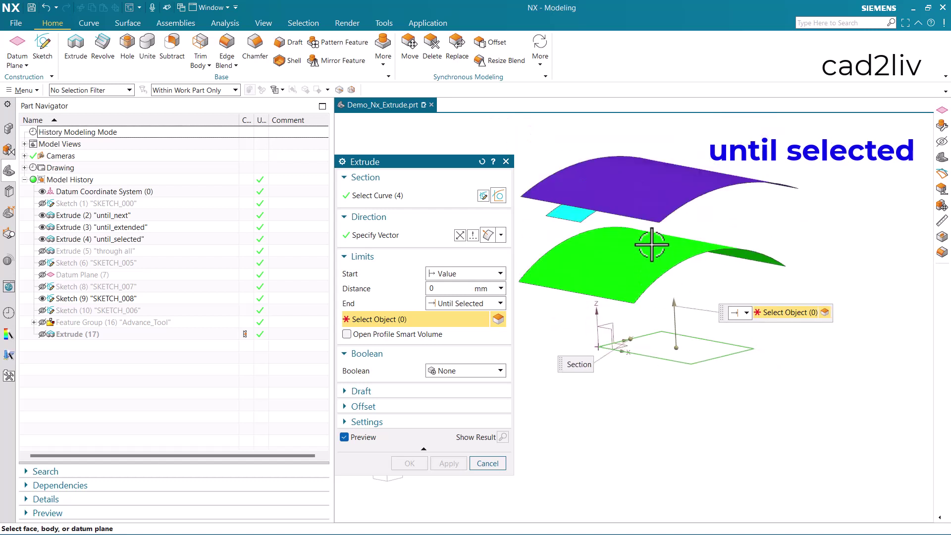
click(637, 197)
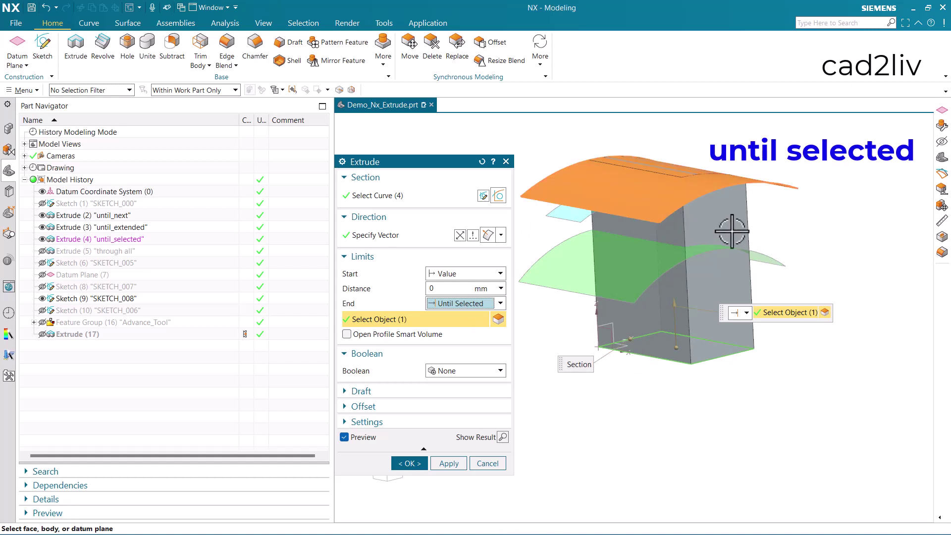
Change the end limit to Until Extended with the small cyan until_extended face as the target, and create the extrusion
click(480, 307)
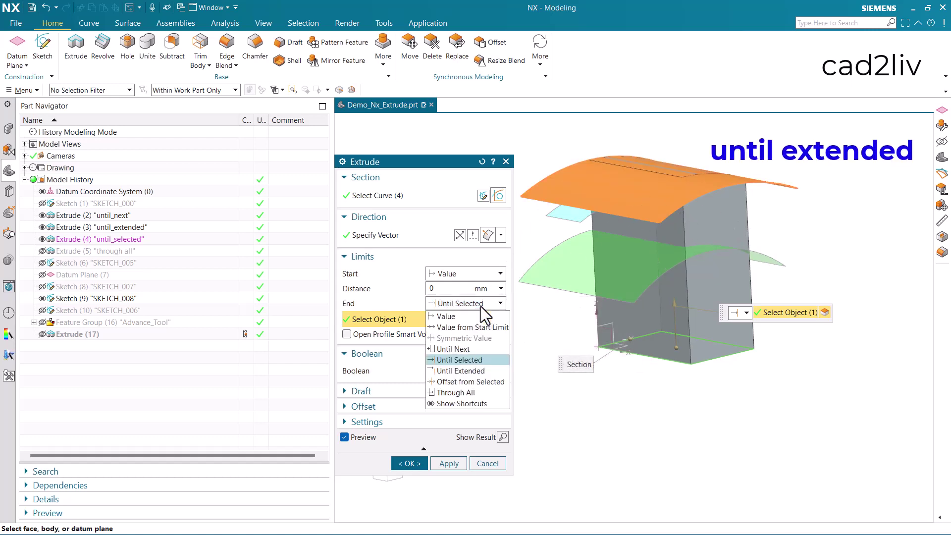
click(472, 371)
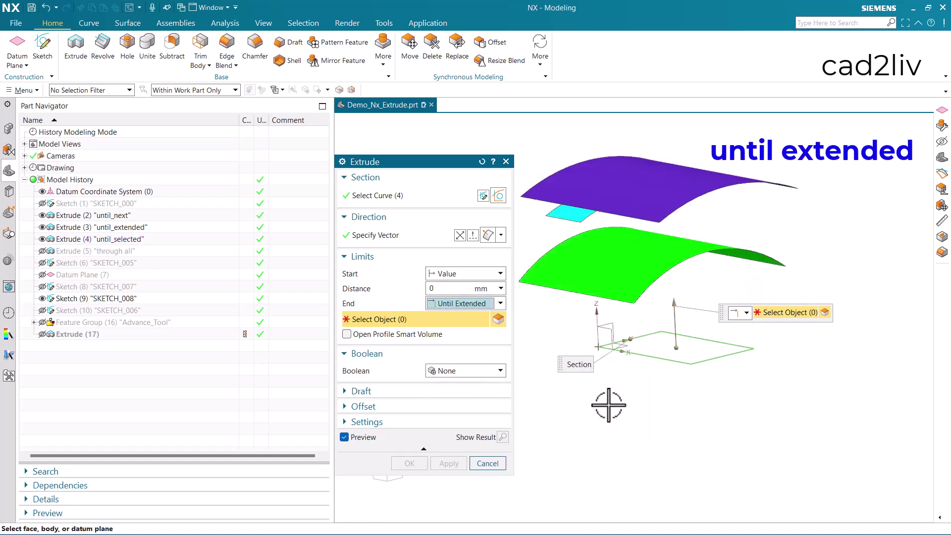
scroll(608, 405, down, 3)
scroll(616, 297, up, 2)
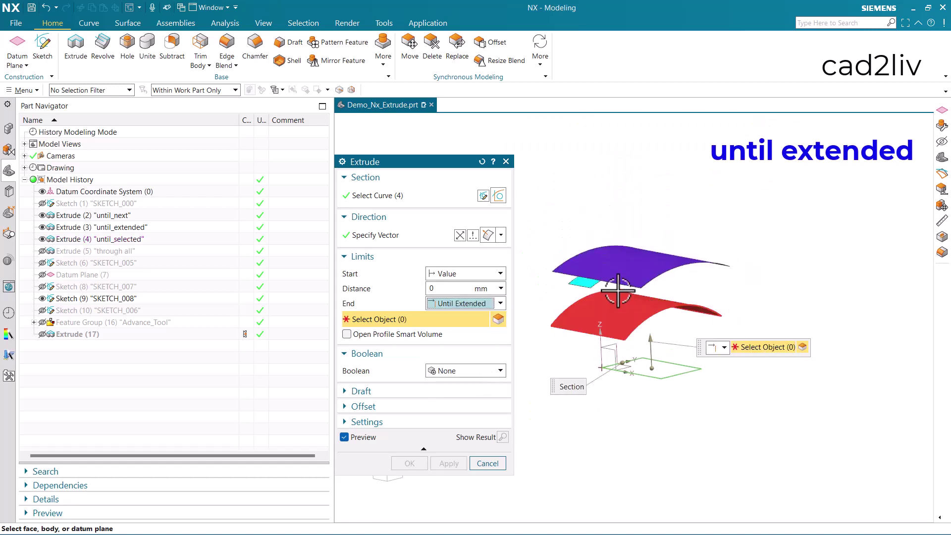
mouse_move(477, 304)
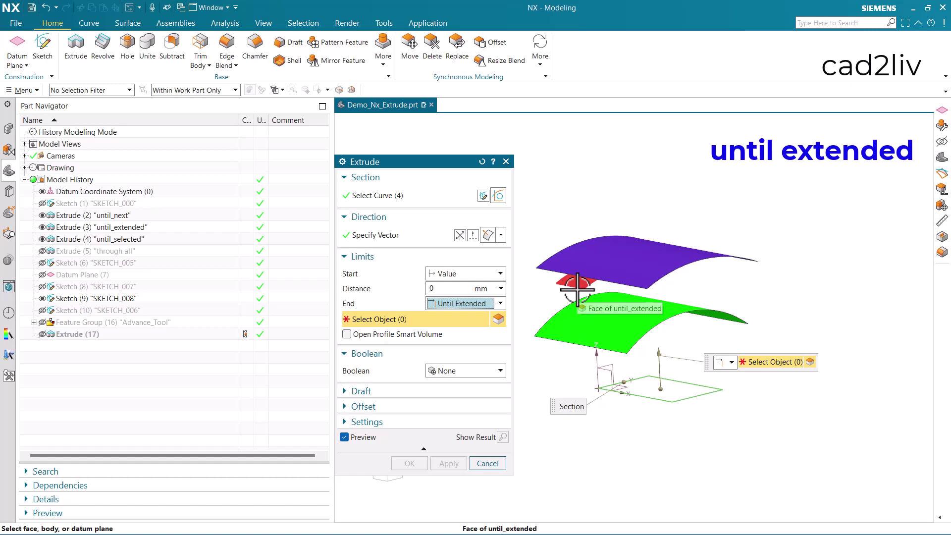
middle_drag(661, 372, 686, 345)
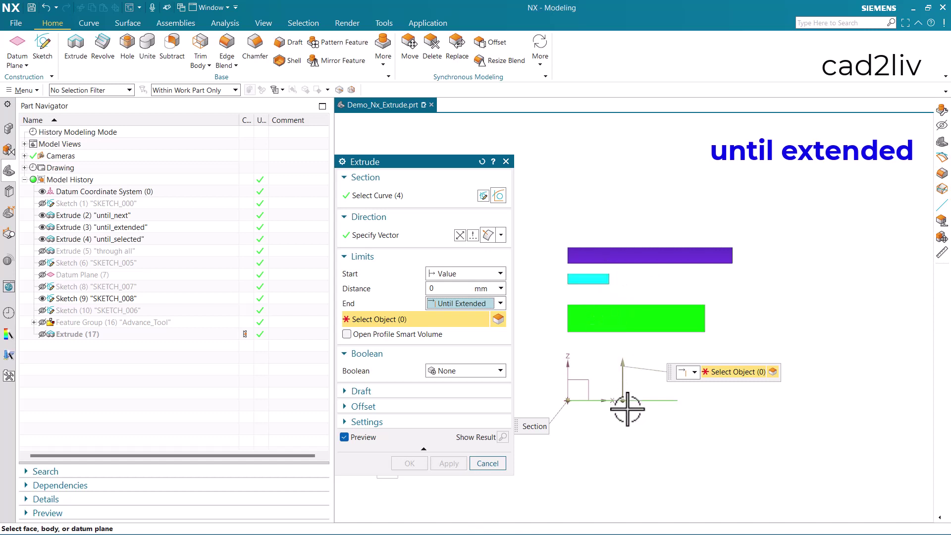
middle_drag(638, 398, 610, 416)
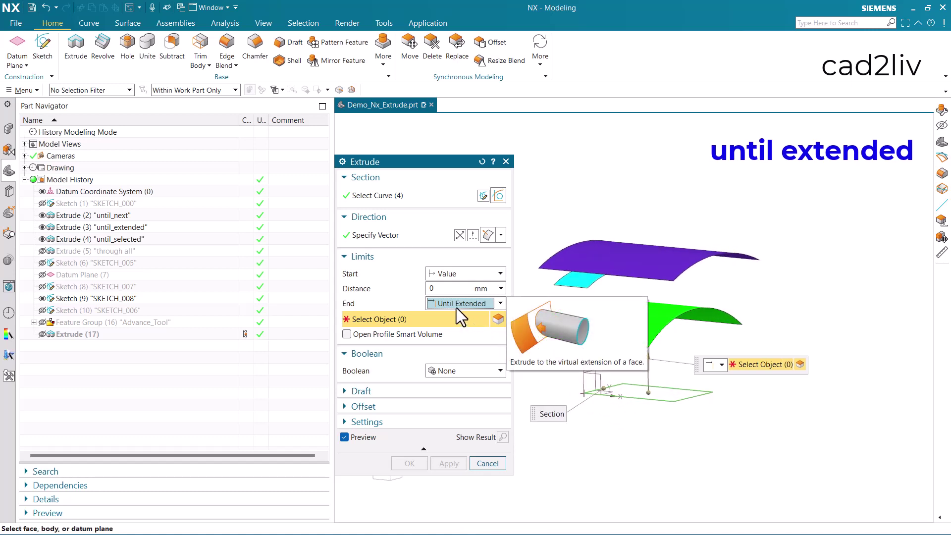
click(572, 280)
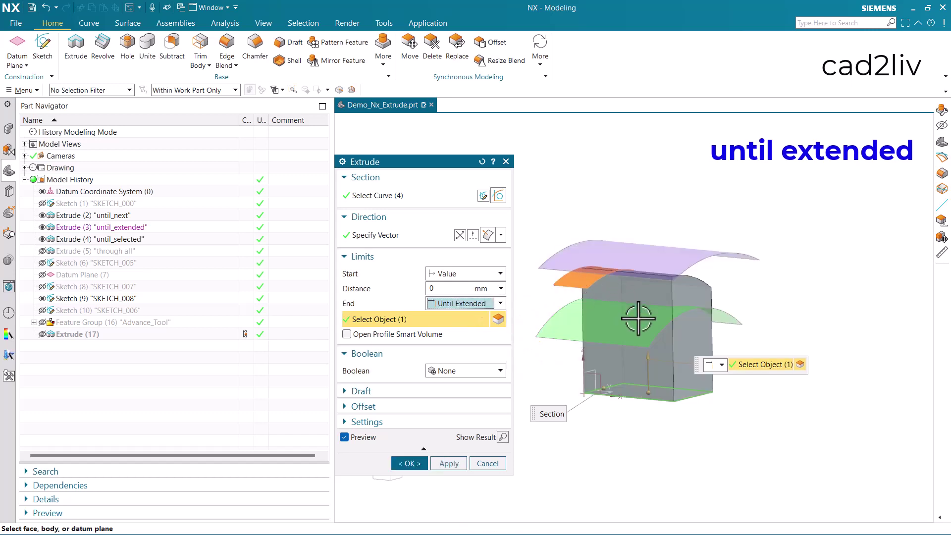
middle_drag(642, 313, 621, 258)
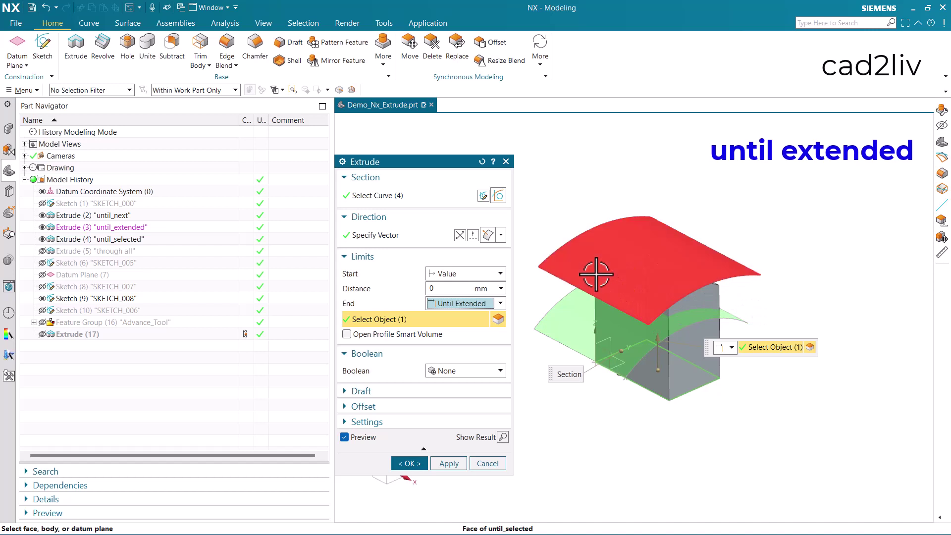
click(708, 304)
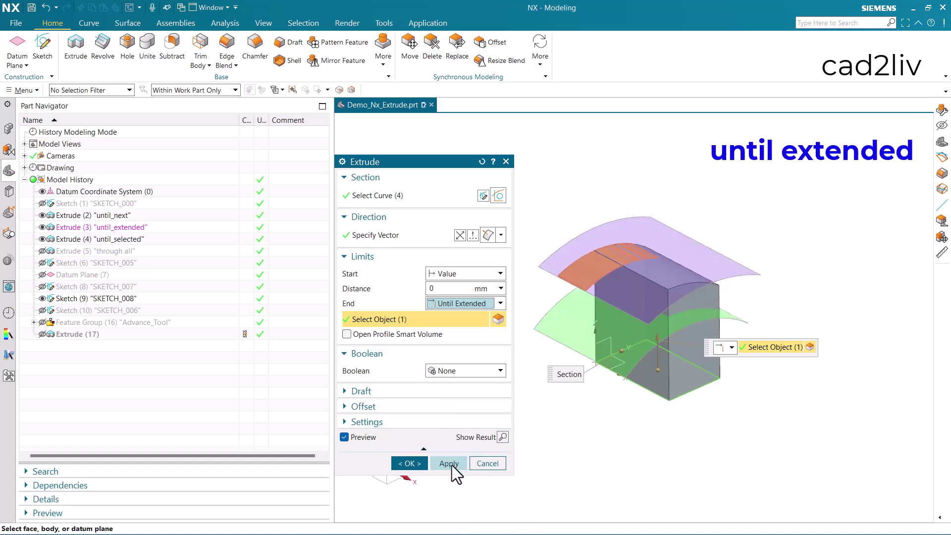
click(415, 462)
mouse_move(462, 409)
middle_down()
mouse_move(647, 378)
mouse_move(651, 390)
mouse_move(640, 398)
middle_up()
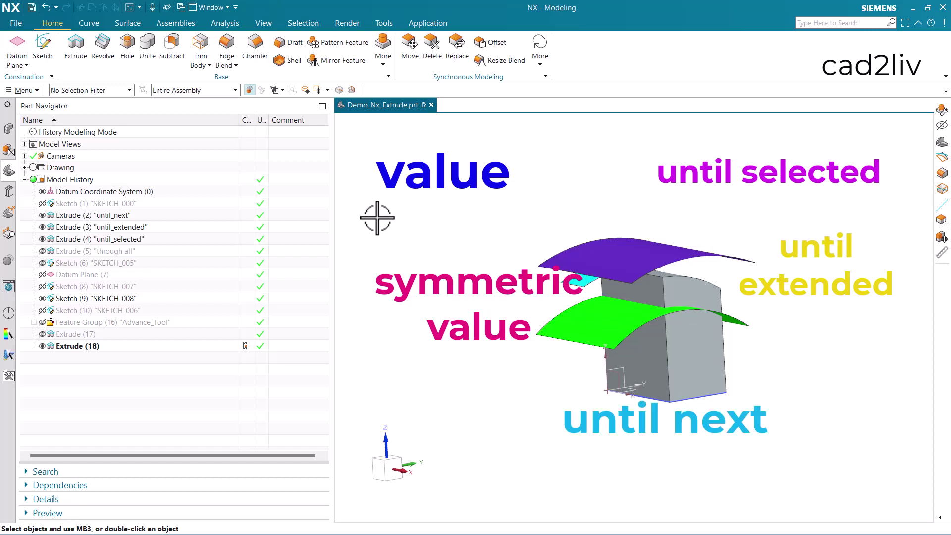
Hide the until_selected, until_extended and until_next surfaces
click(42, 239)
click(42, 226)
click(42, 214)
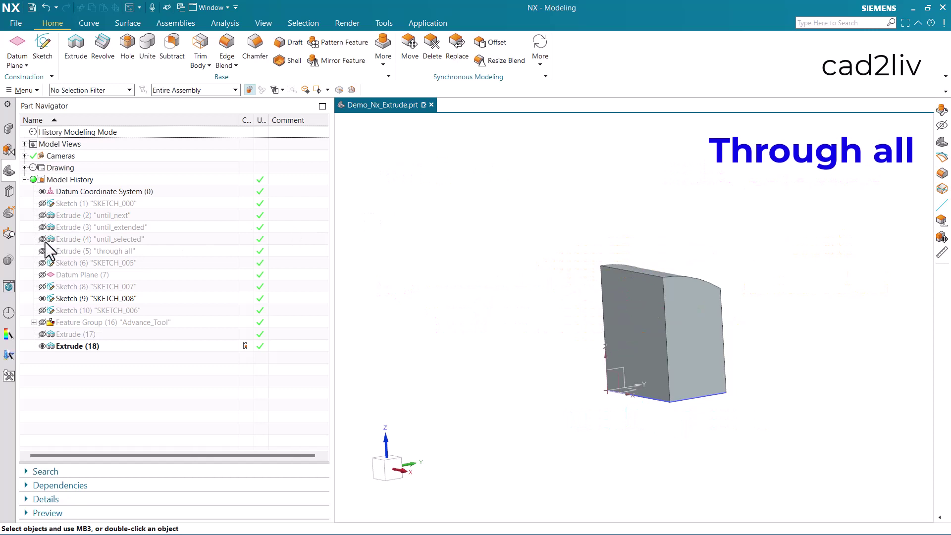
Show the "through all" slotted body and the circle sketch SKETCH_006, and hide the extruded block
click(43, 250)
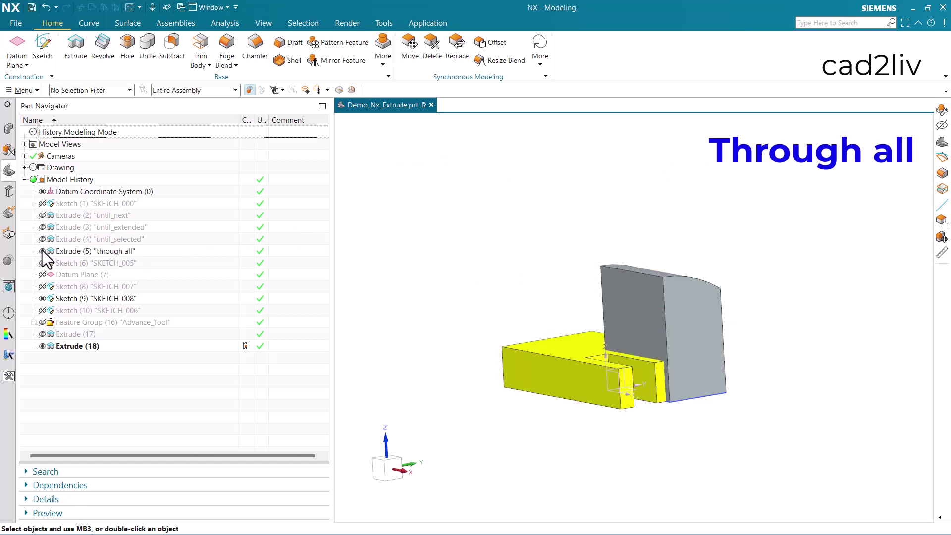
click(42, 345)
middle_drag(711, 403, 641, 422)
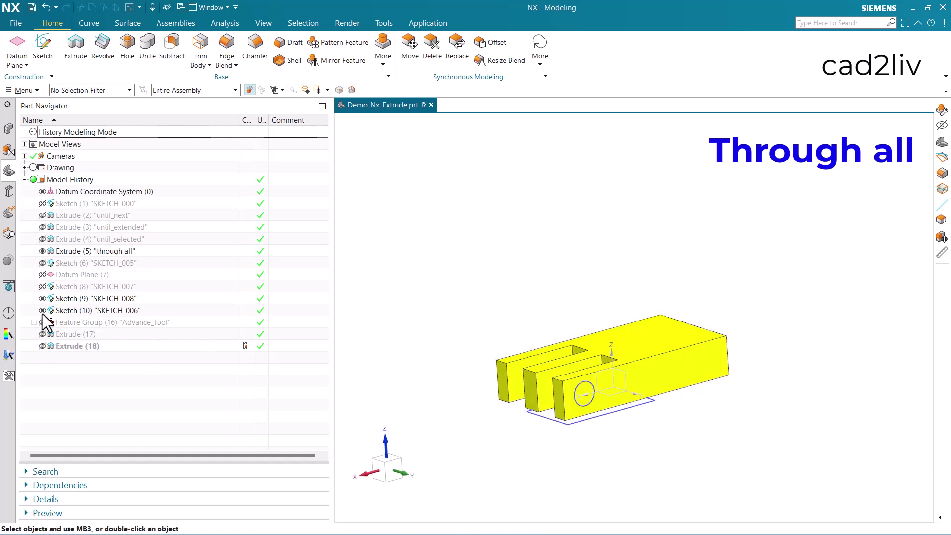
middle_drag(733, 433, 723, 428)
middle_drag(683, 357, 662, 388)
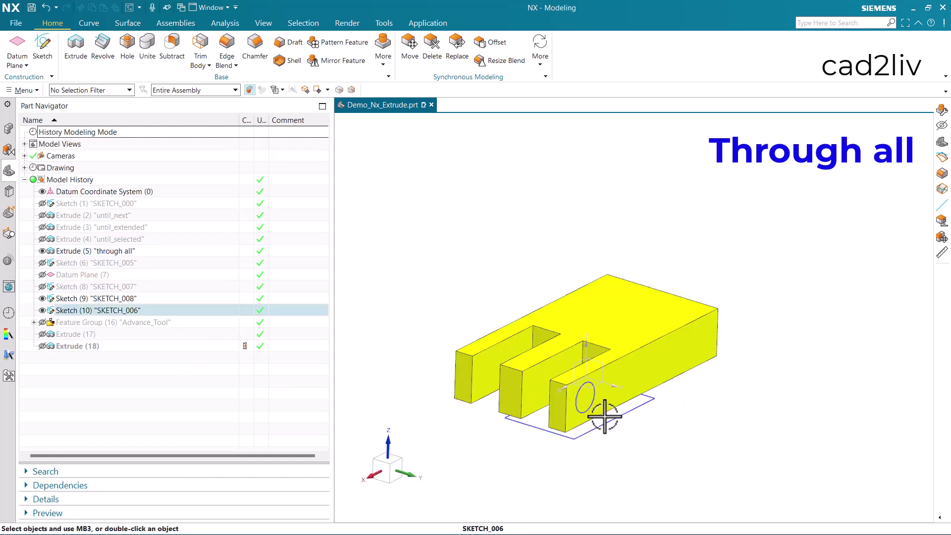
middle_drag(592, 403, 517, 405)
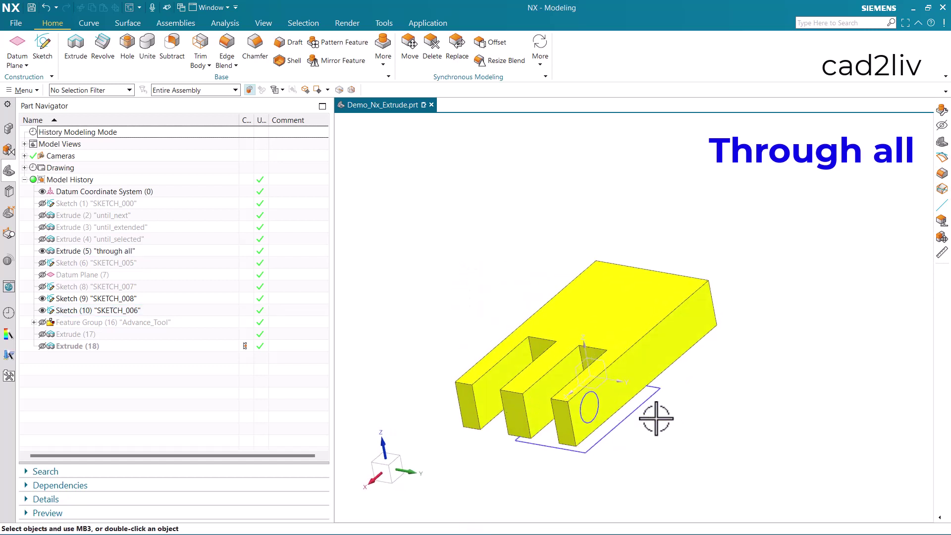
Start an extrusion of the circle in SKETCH_006 and reverse its direction so it runs into the slotted body
click(80, 53)
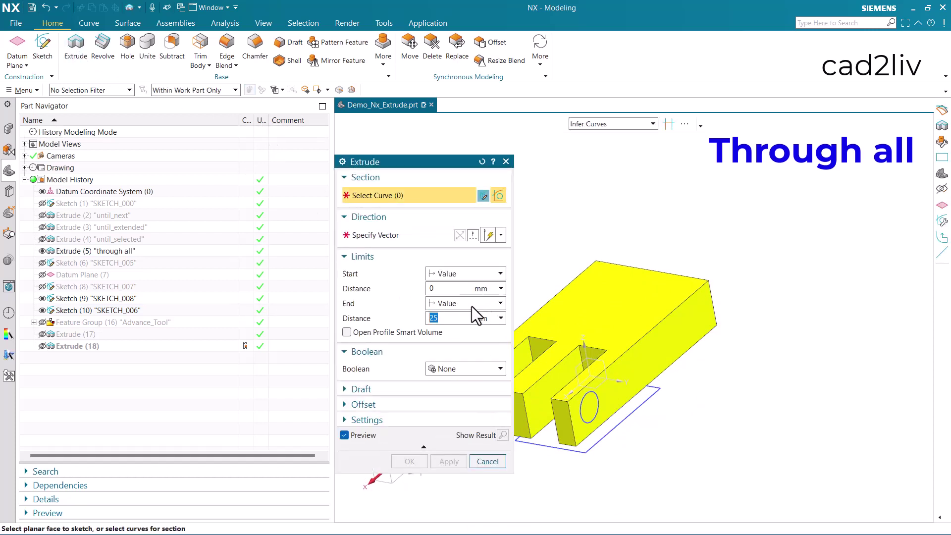
click(471, 306)
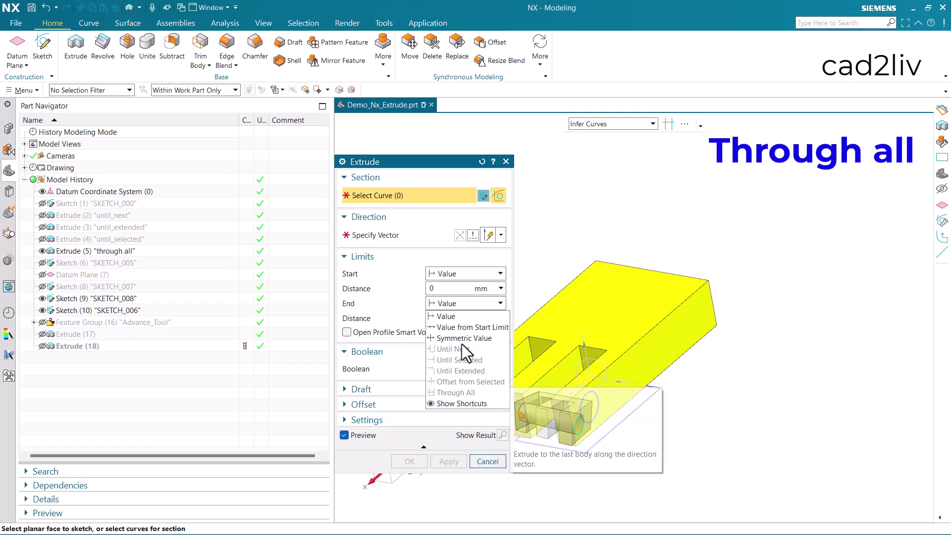
click(397, 269)
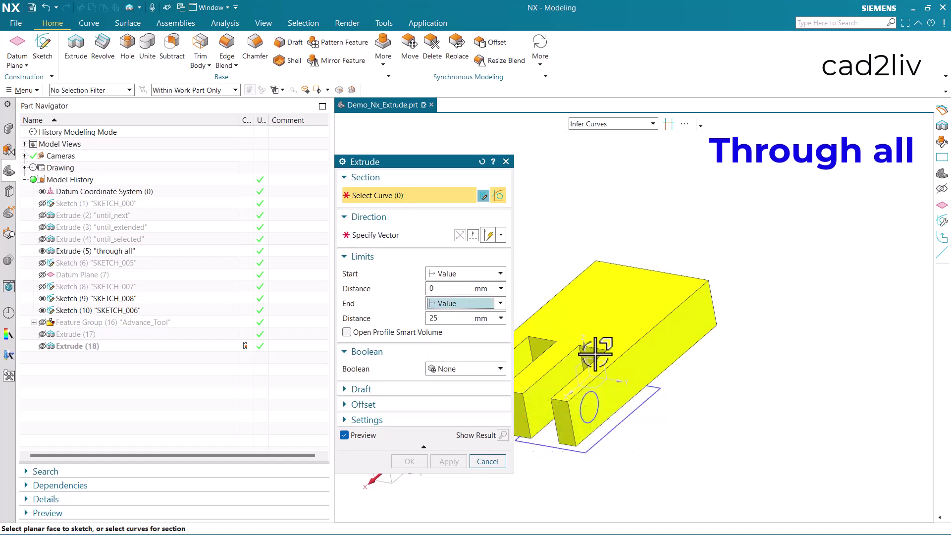
click(599, 398)
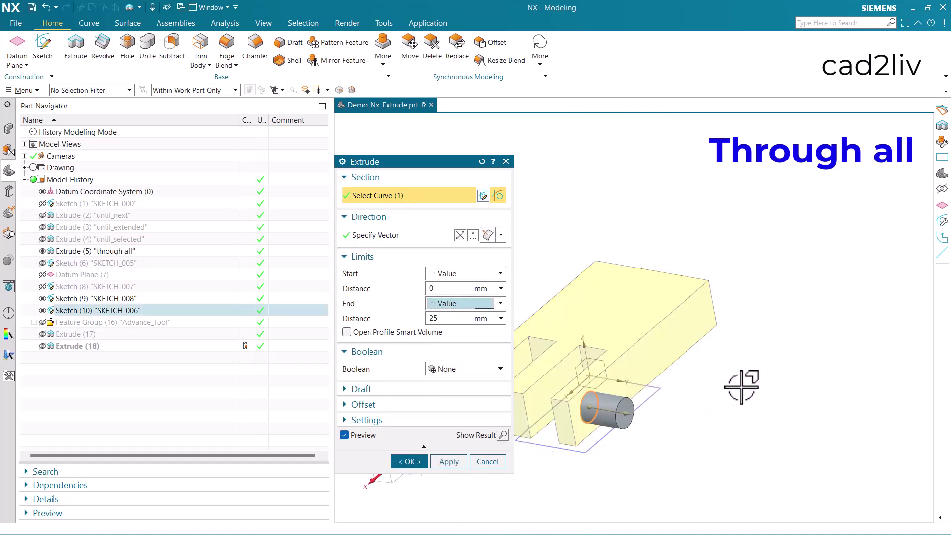
click(464, 236)
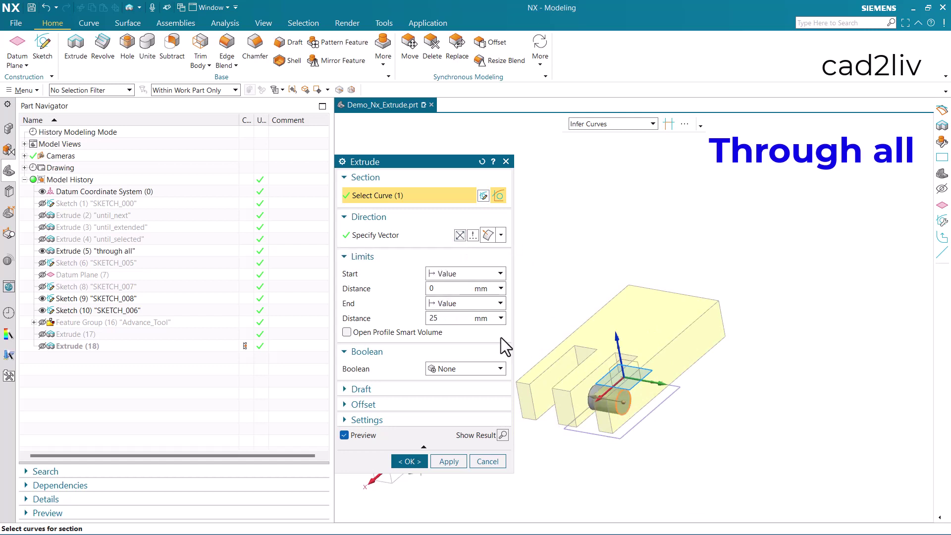
Set the circle extrusion's end limit to Through All, subtract it from the slotted body and show the result
click(453, 305)
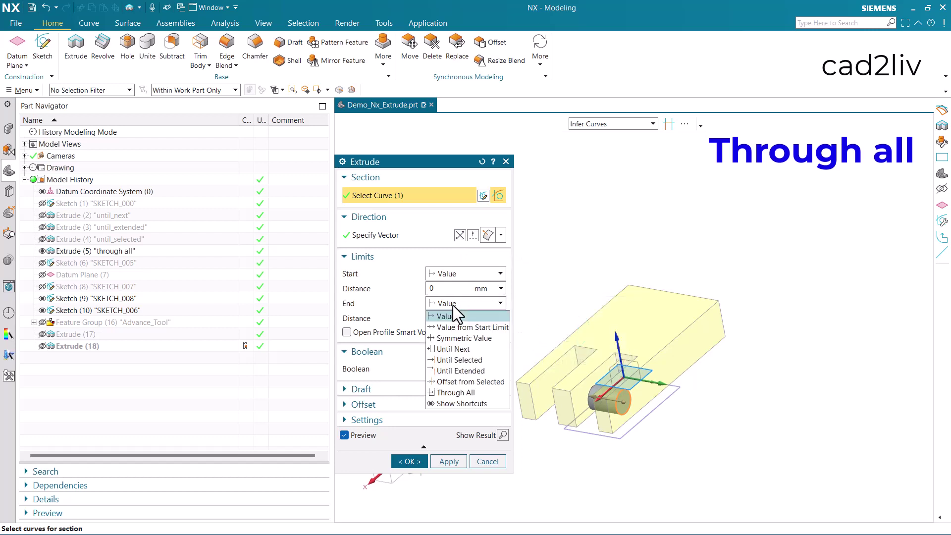
click(475, 392)
middle_drag(664, 402, 753, 411)
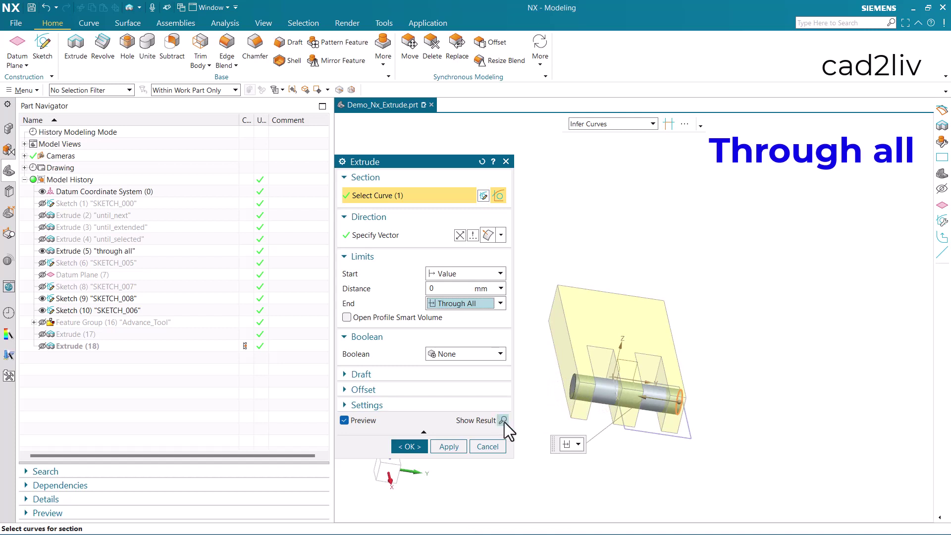
click(477, 354)
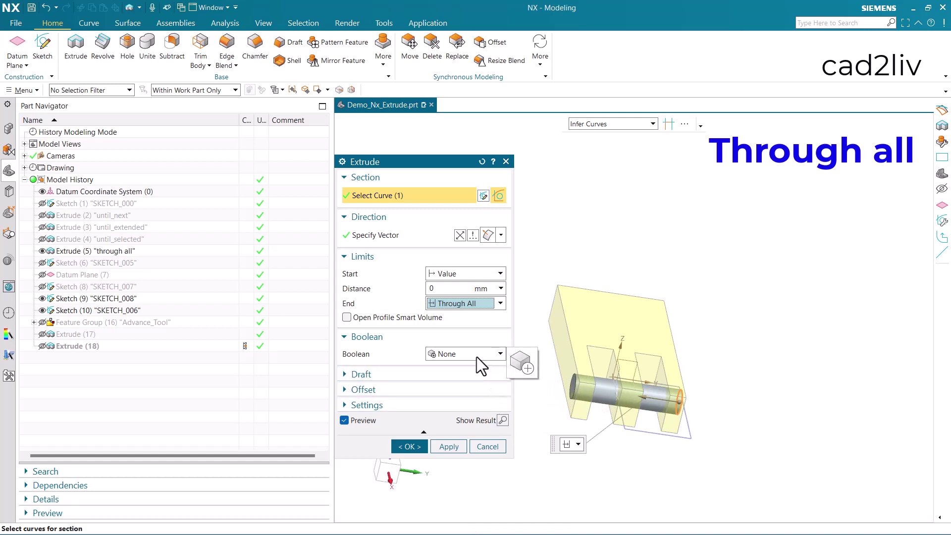
click(471, 388)
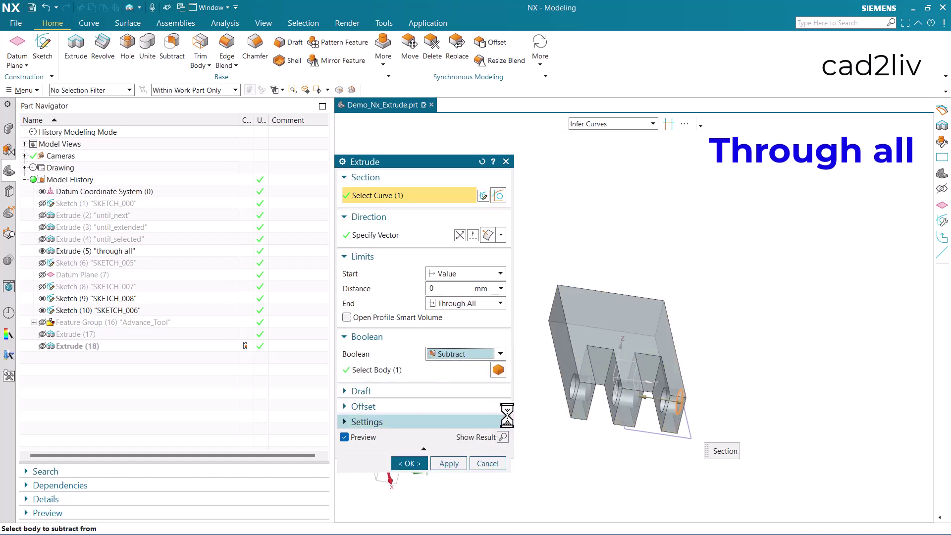
click(503, 436)
mouse_move(632, 402)
middle_down()
mouse_move(676, 403)
mouse_move(598, 396)
mouse_move(618, 401)
middle_up()
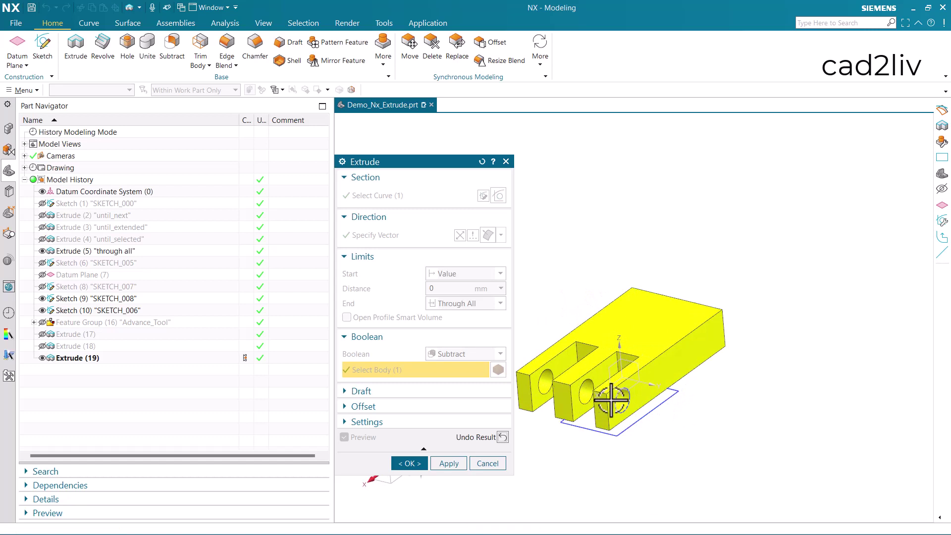
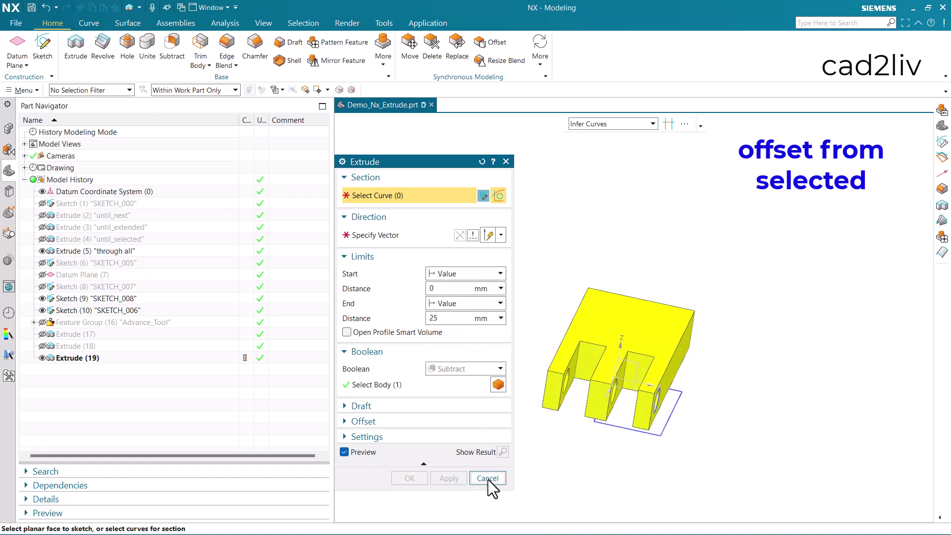
Hide the slotted body and the circle sketch SKETCH_006, and show the datum plane
click(42, 358)
mouse_move(636, 440)
middle_down()
mouse_move(638, 391)
mouse_move(671, 425)
mouse_move(682, 389)
middle_up()
click(676, 385)
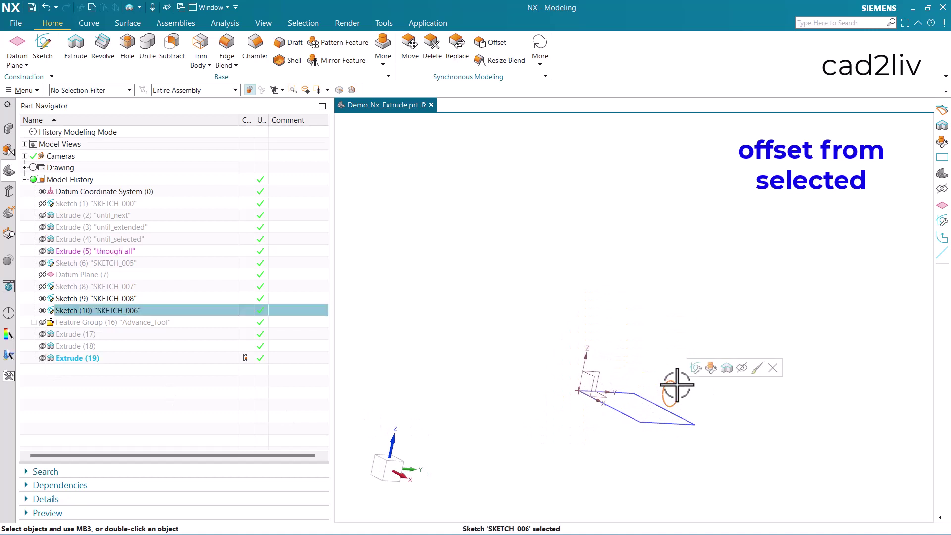
click(744, 372)
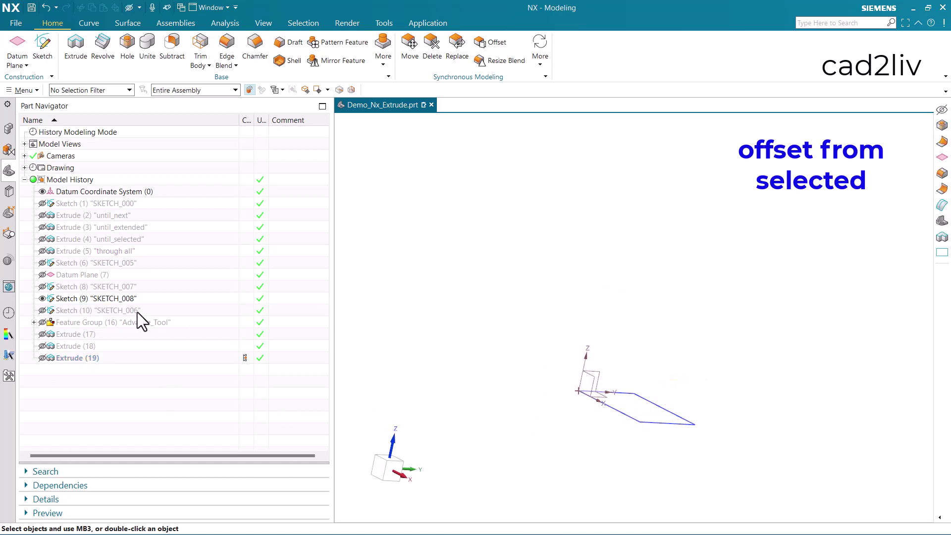
click(43, 274)
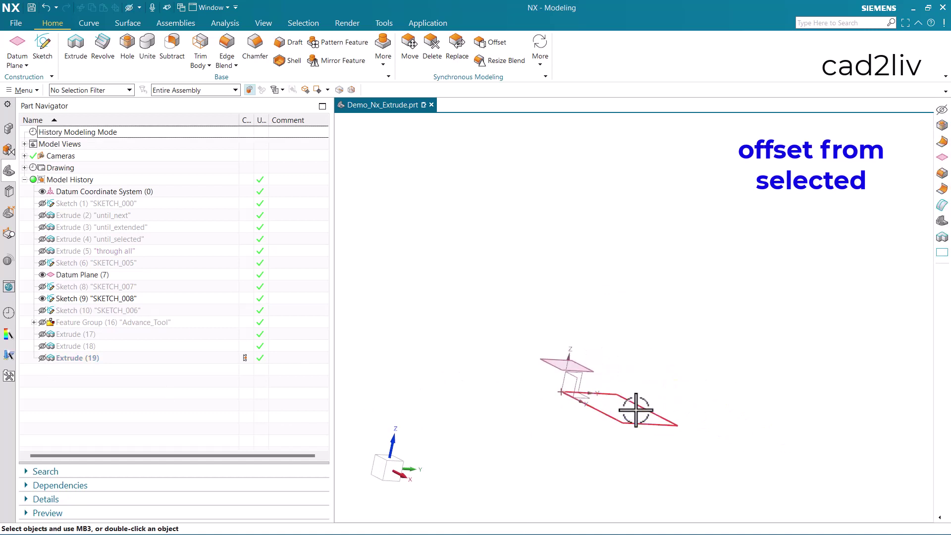
Open the datum plane's definition to check its offset, and close it without changes
mouse_move(632, 410)
middle_down()
mouse_move(647, 435)
mouse_move(640, 425)
middle_up()
double_click(101, 275)
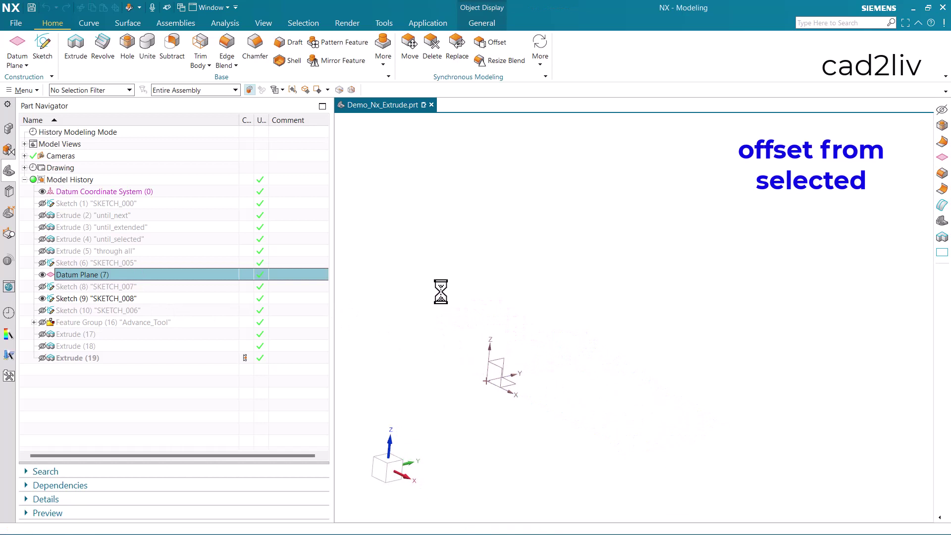
click(447, 319)
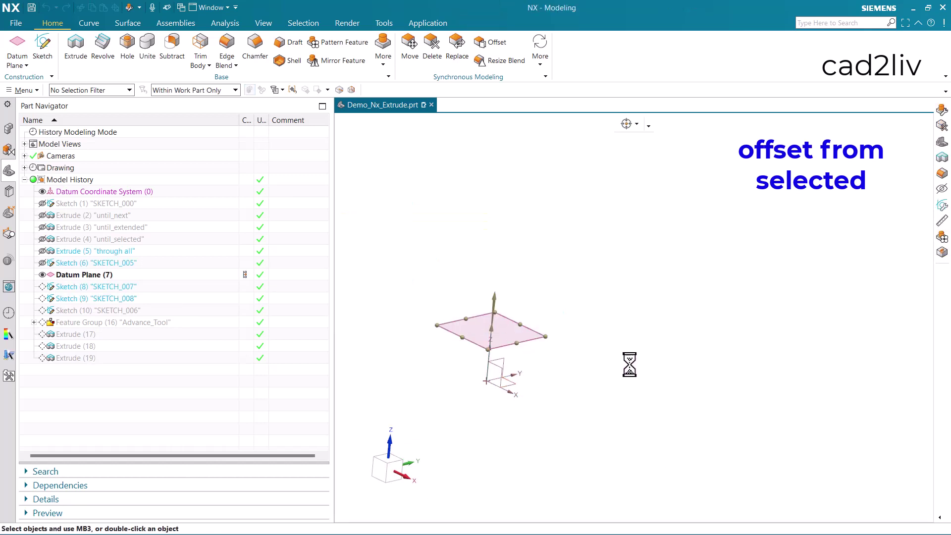
Start an extrusion of the rectangle in SKETCH_008, using Connected Curves to select its profile
click(74, 52)
scroll(658, 339, down, 2)
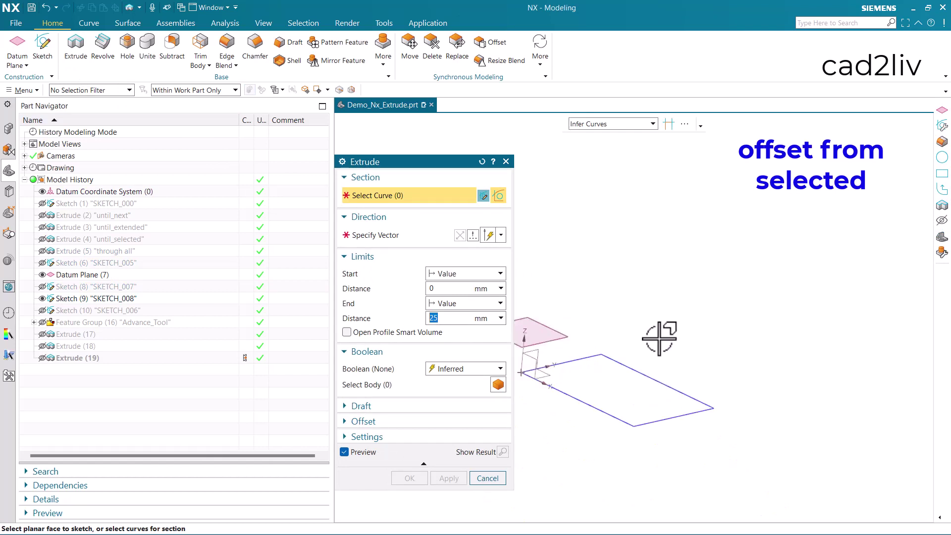
click(609, 124)
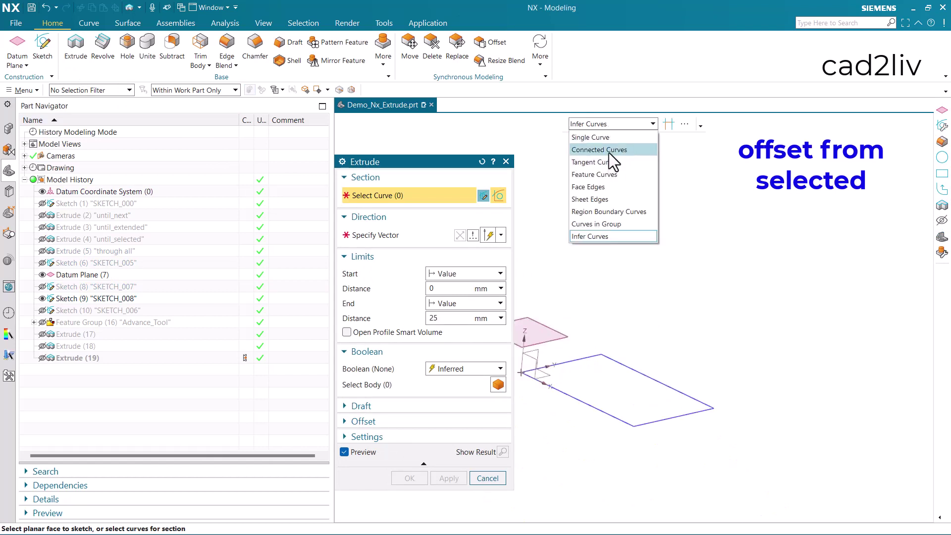
click(608, 150)
scroll(738, 282, down, 2)
click(674, 339)
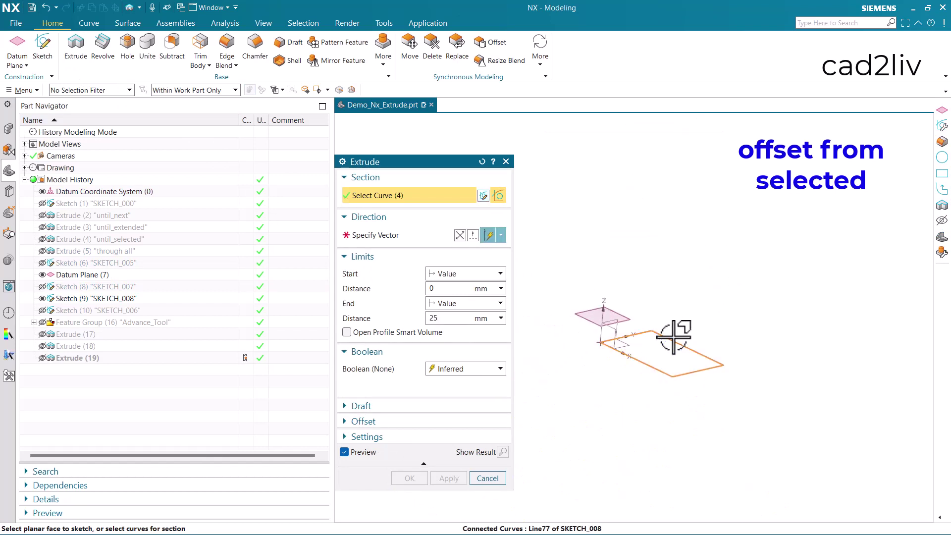
scroll(606, 319, up, 3)
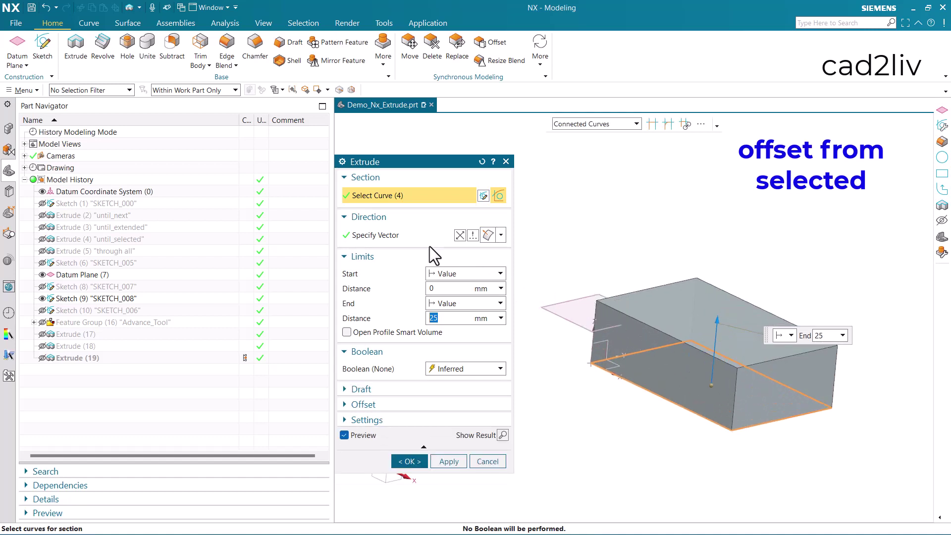
Set the rectangle extrusion's end limit to Offset from Selected, 30 mm from the datum plane, and create the block
click(446, 304)
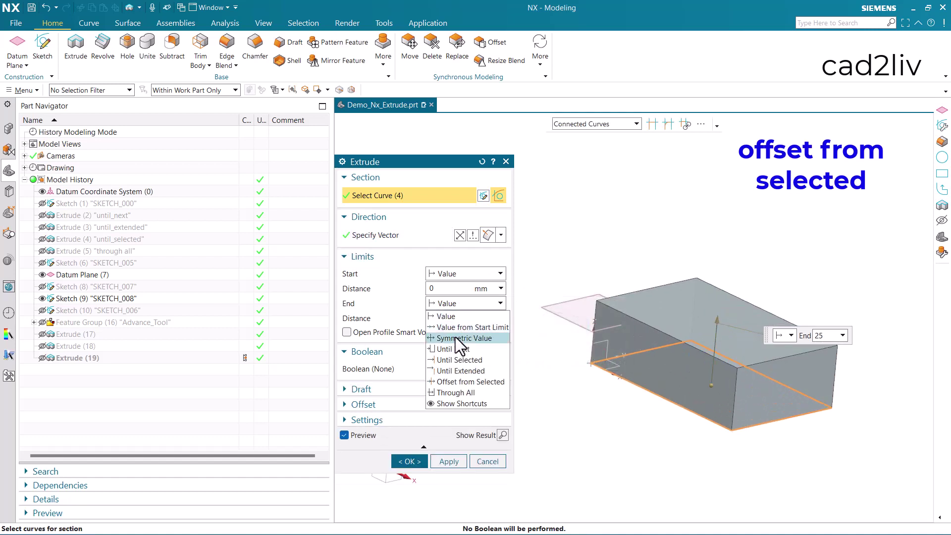
click(468, 382)
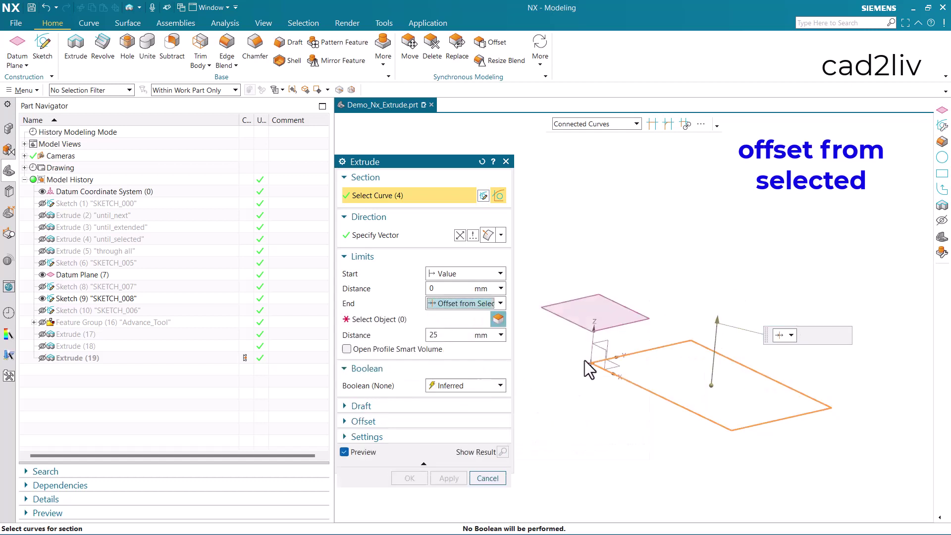
click(615, 328)
middle_drag(630, 348, 664, 333)
key(ctrl+alt+t)
middle_drag(715, 356, 715, 280)
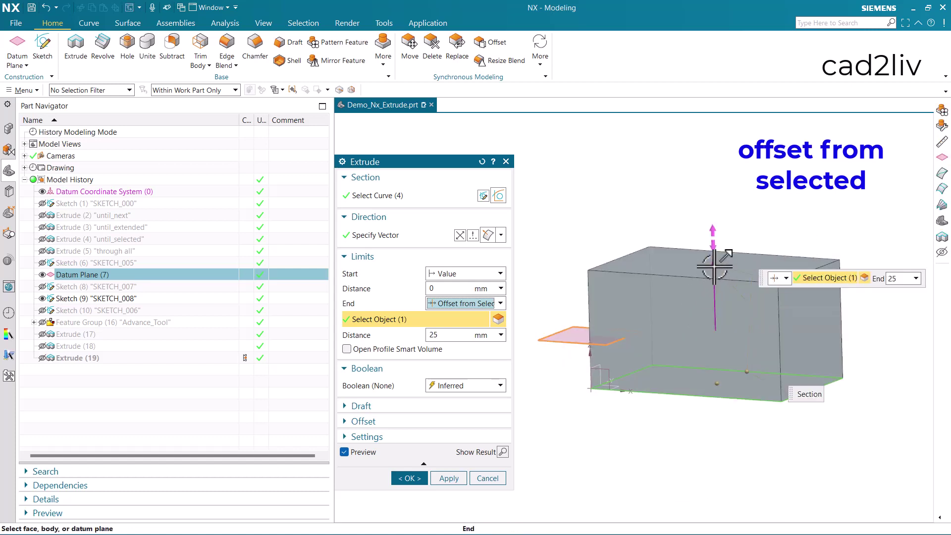
drag(721, 320, 715, 254)
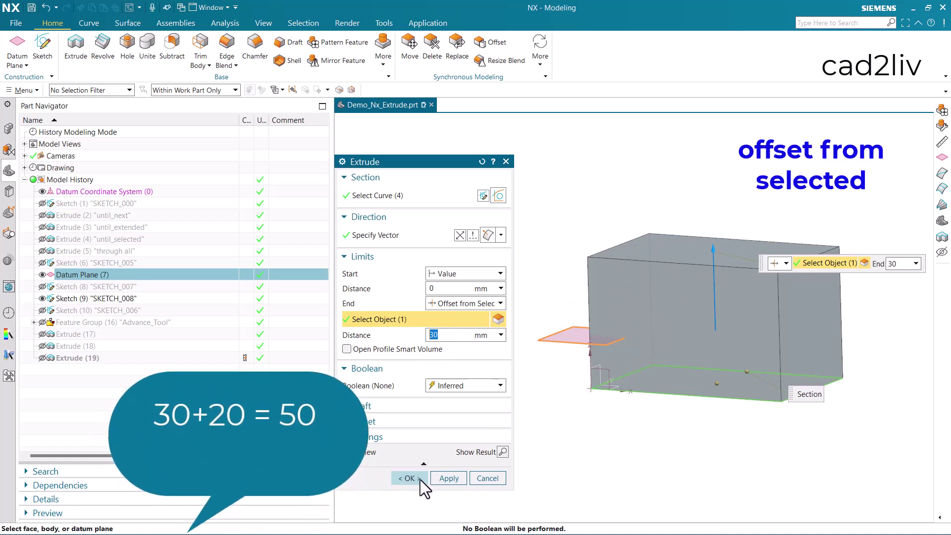
click(420, 479)
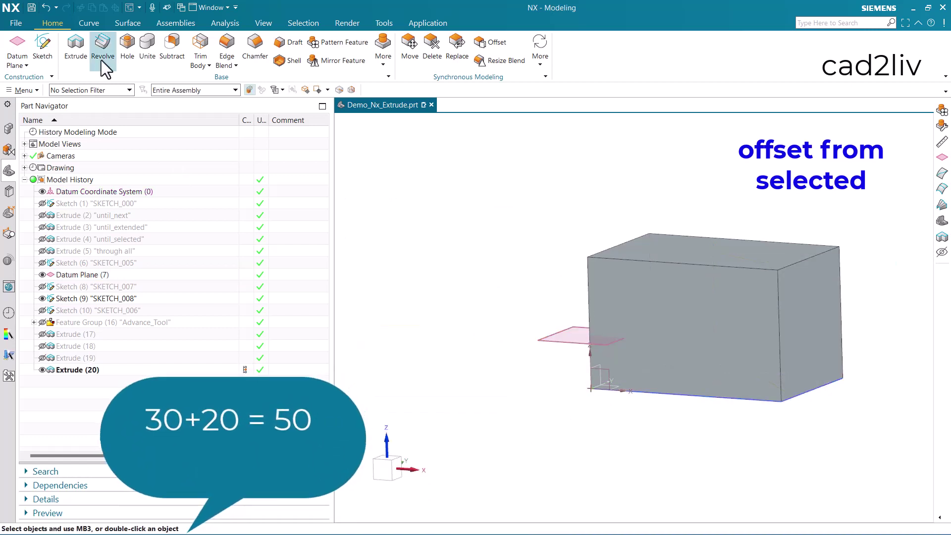
Measure the length of the new block's vertical edge beside the datum plane
click(207, 21)
click(17, 54)
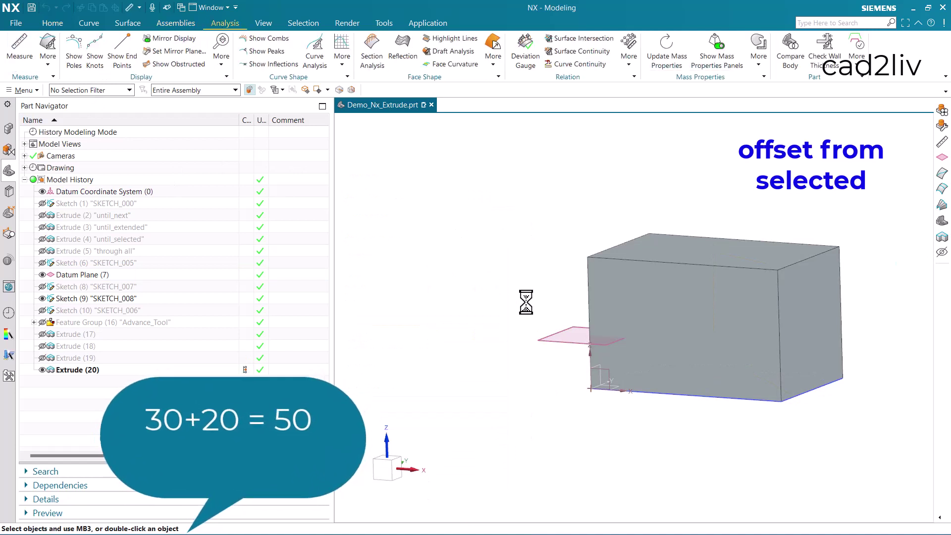
click(592, 282)
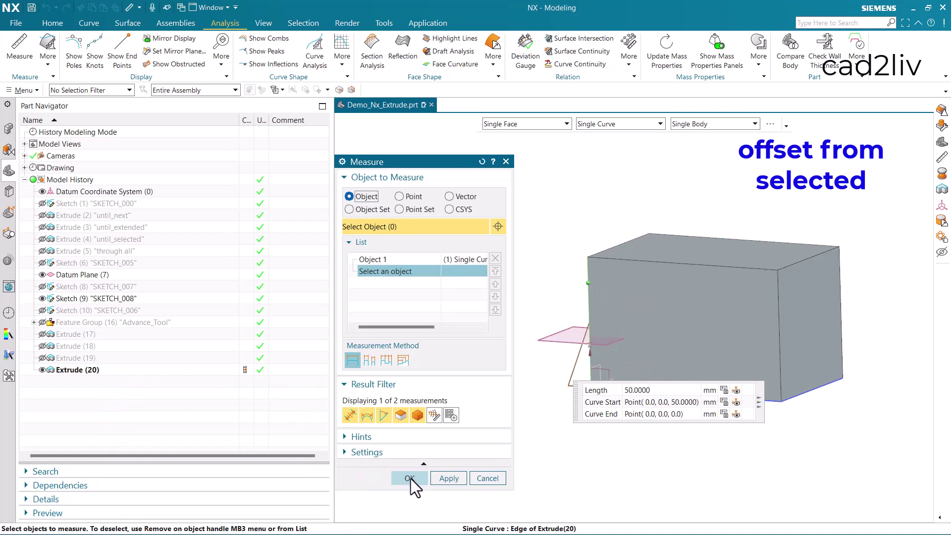
click(410, 478)
Reopen the new block's extrusion to review its limits, close it unchanged and return to the trimetric view
double_click(111, 373)
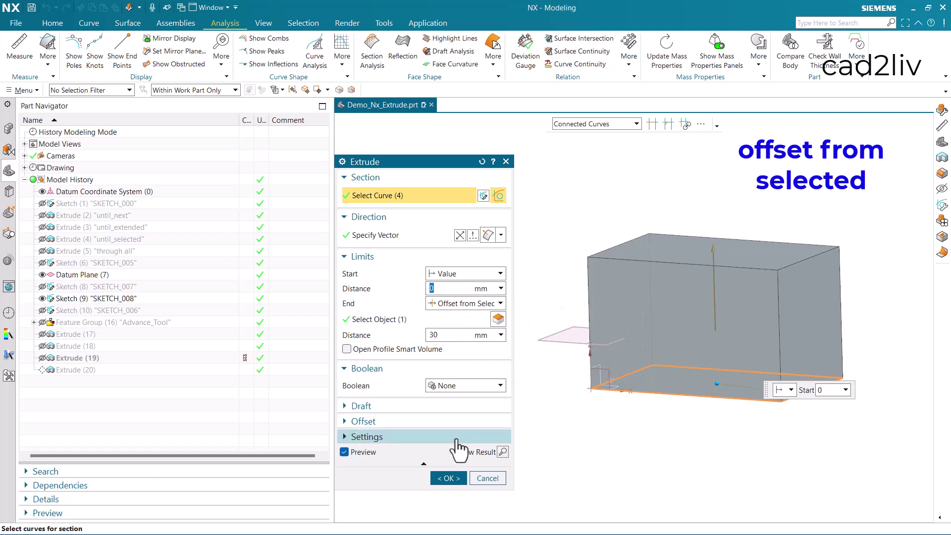
click(451, 477)
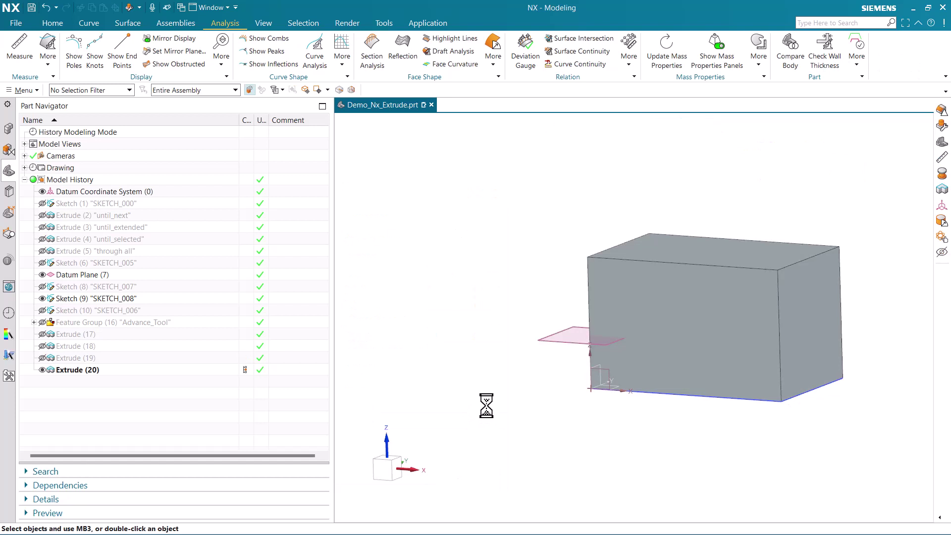
key(Home)
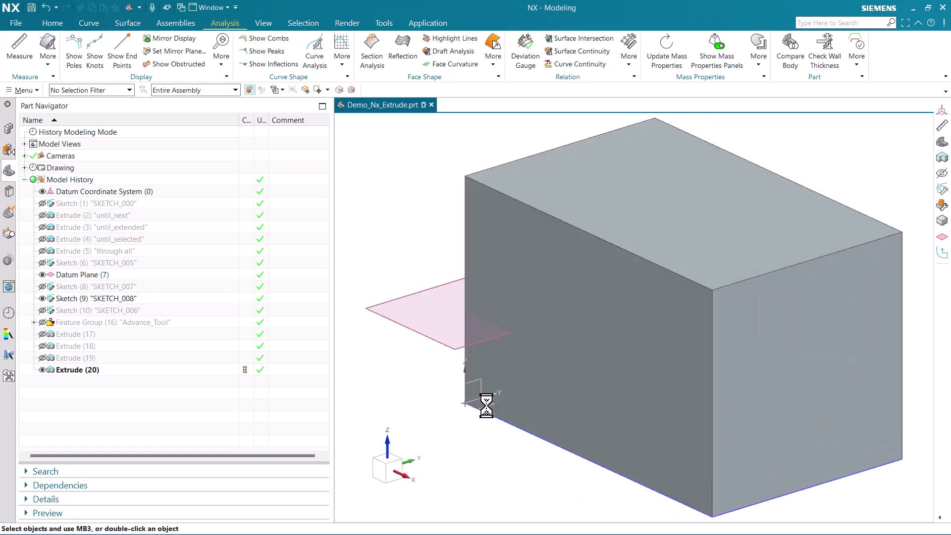